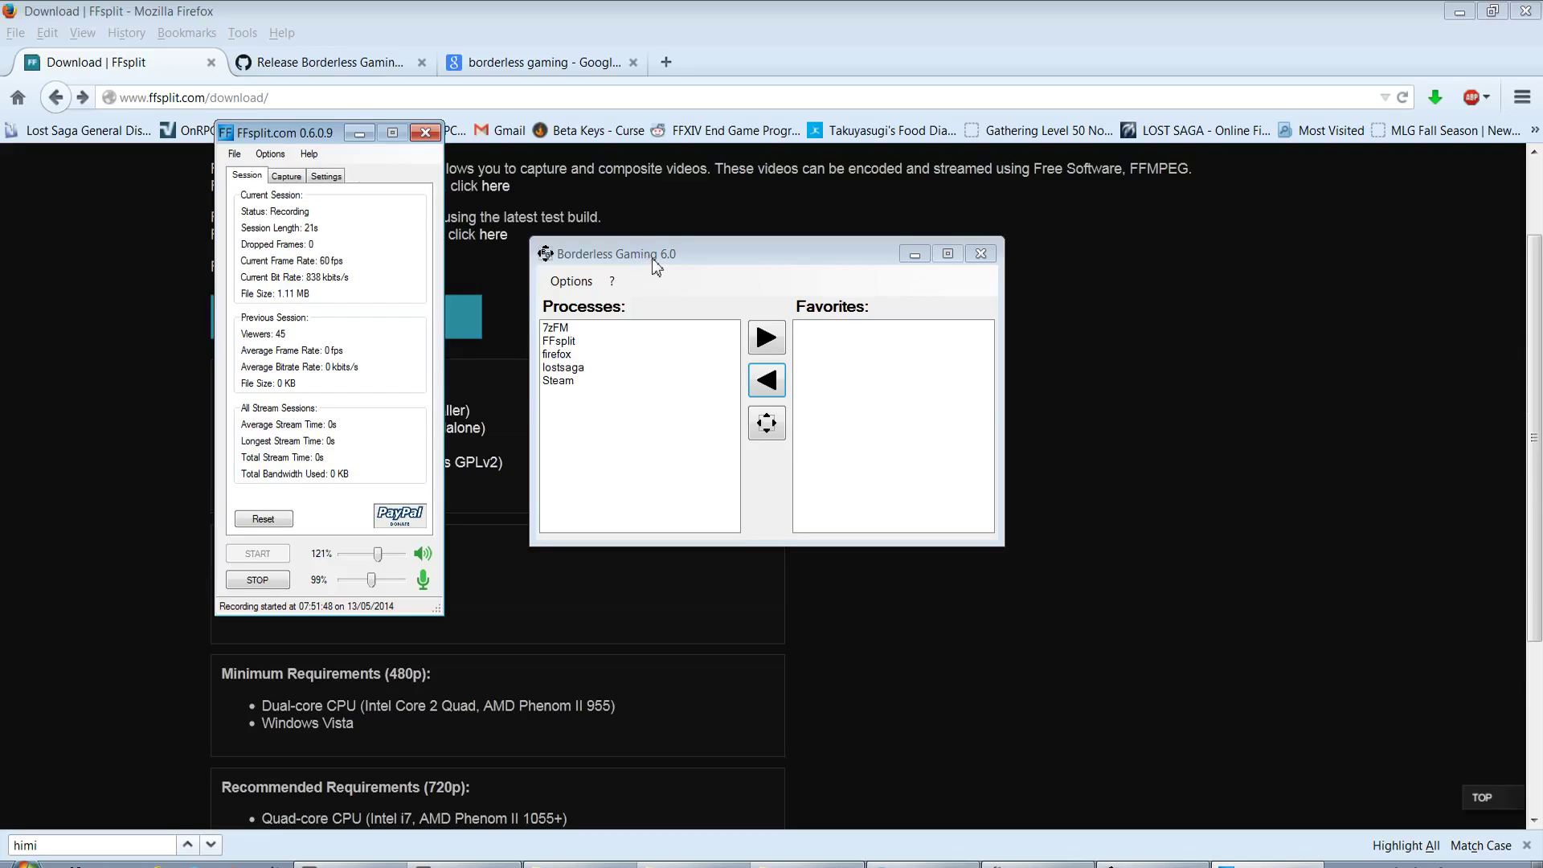
- Bring the FFsplit download page to the front, clear of the other open windows
{"action": "left_click_drag", "start_coordinate": [654, 256], "coordinate": [743, 273]}
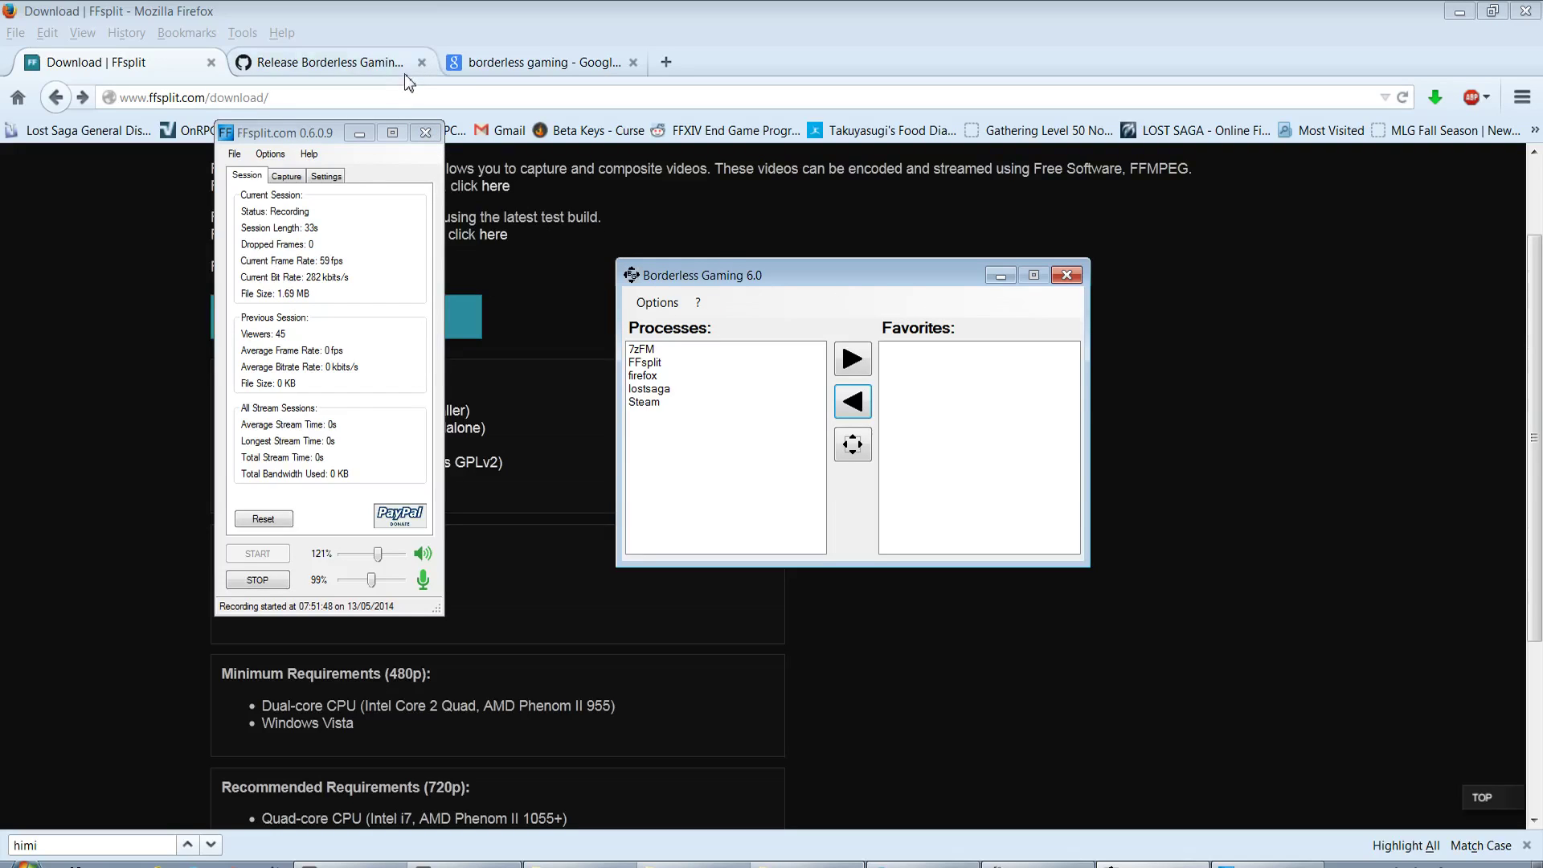
{"action": "left_click", "coordinate": [587, 234]}
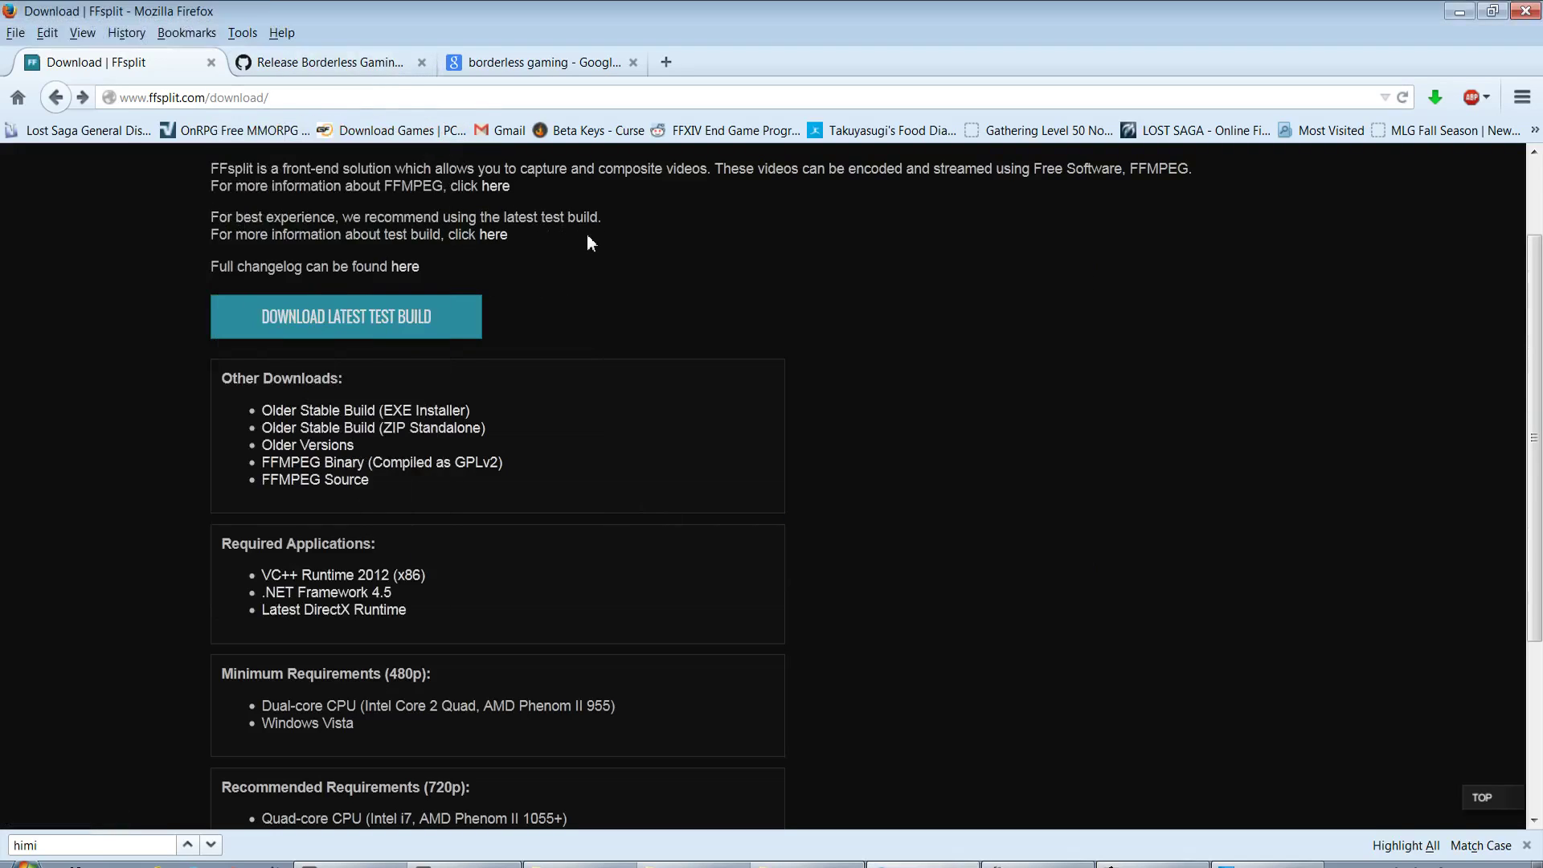
{"action": "left_click", "coordinate": [384, 334]}
{"action": "key", "text": "alt+Tab"}
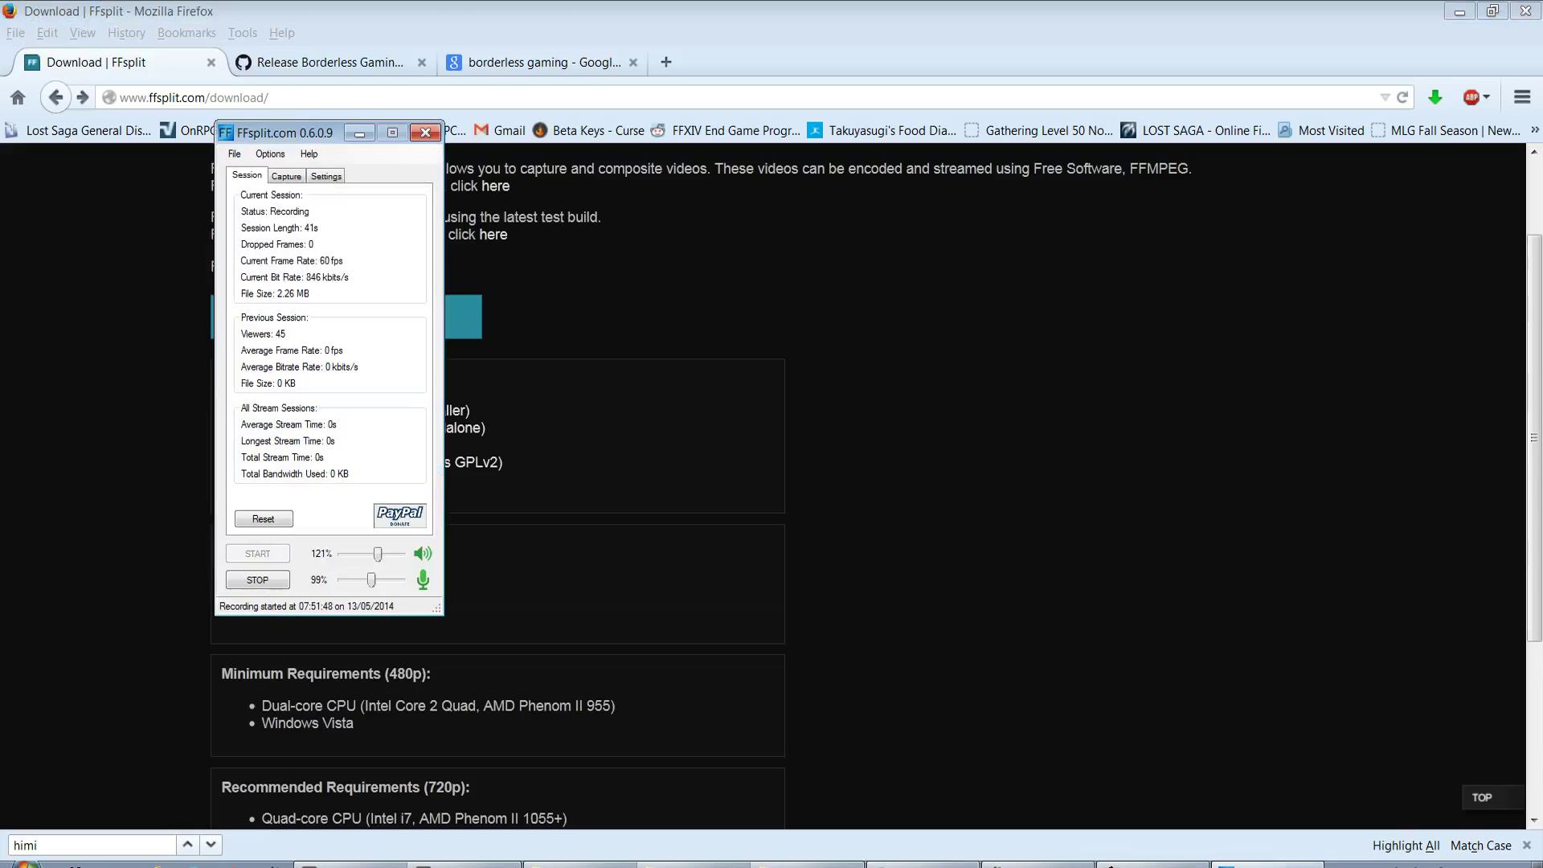
{"action": "left_click", "coordinate": [881, 427]}
{"action": "left_click", "coordinate": [697, 863]}
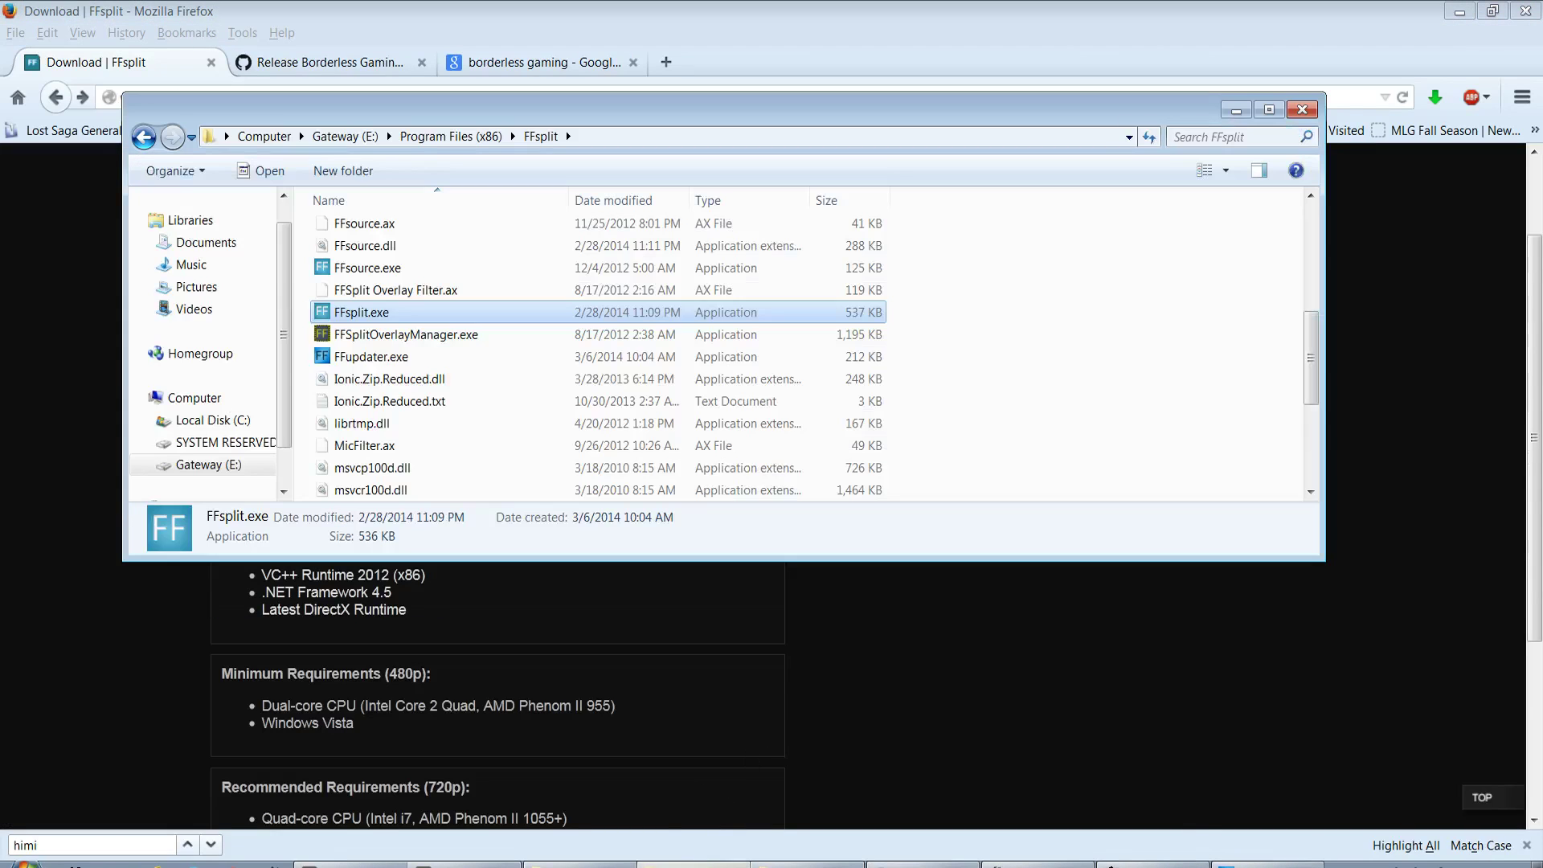
{"action": "left_click", "coordinate": [1237, 109]}
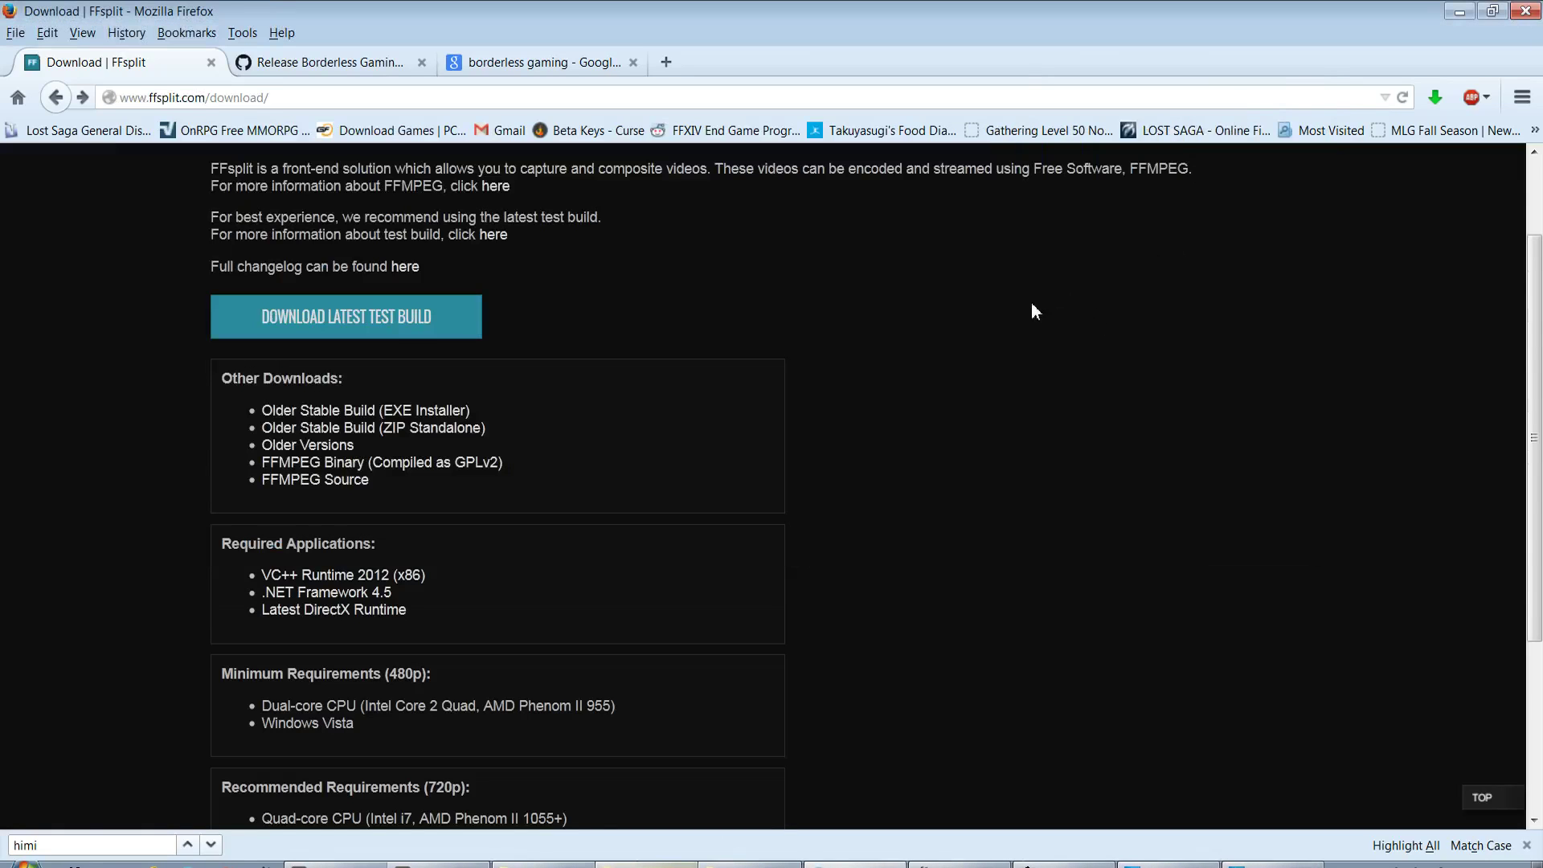
- Display the FFsplit 0.7.0 Test Build 23 and FFsplit 0.6.0.9 windows side by side
{"action": "left_click", "coordinate": [1286, 863]}
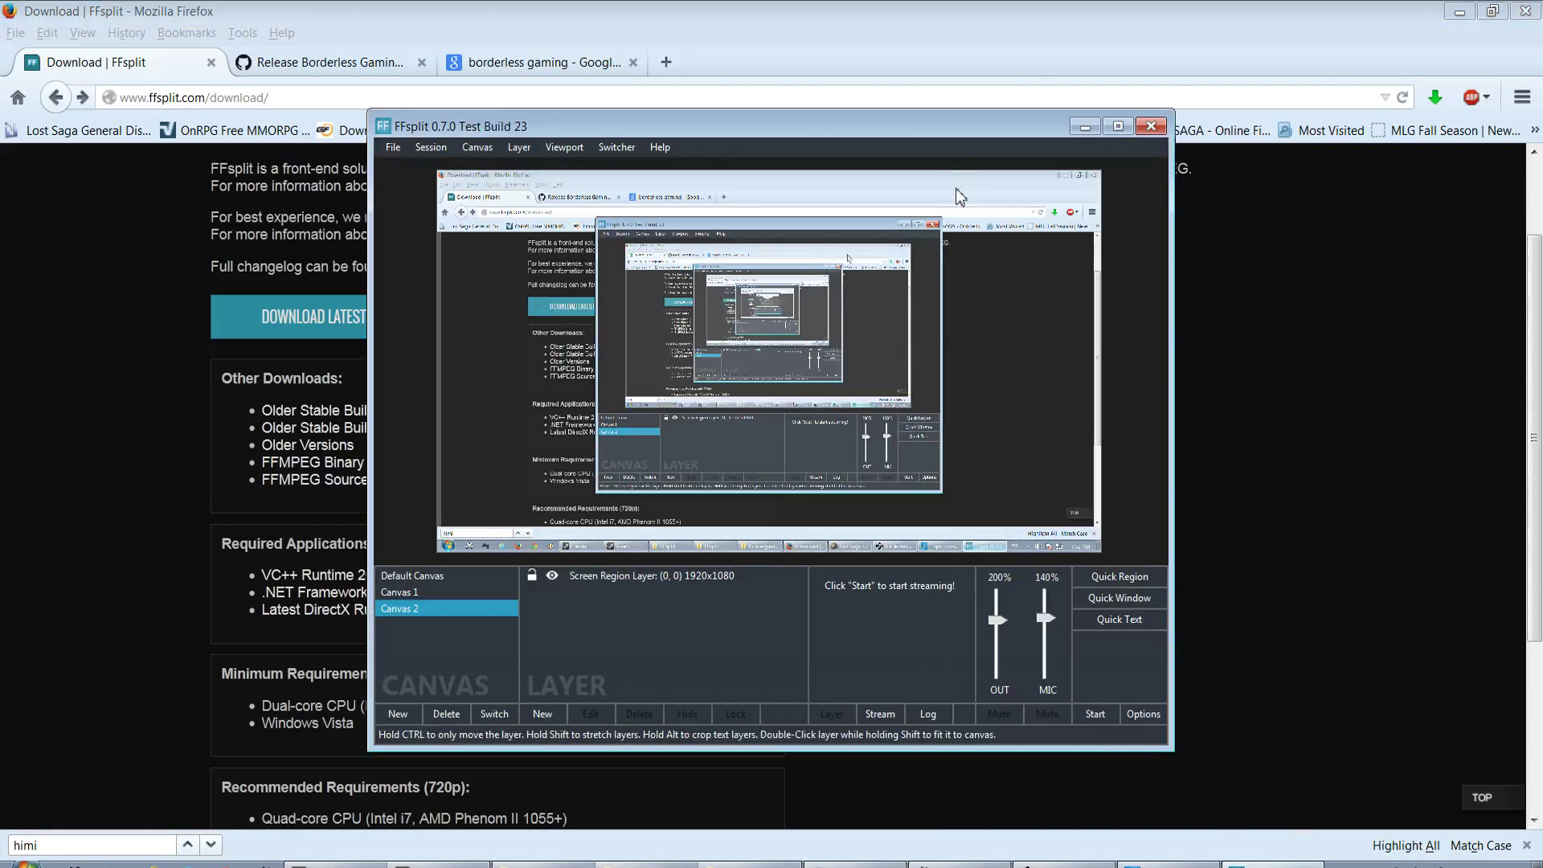
{"action": "left_click_drag", "start_coordinate": [979, 124], "coordinate": [1295, 118]}
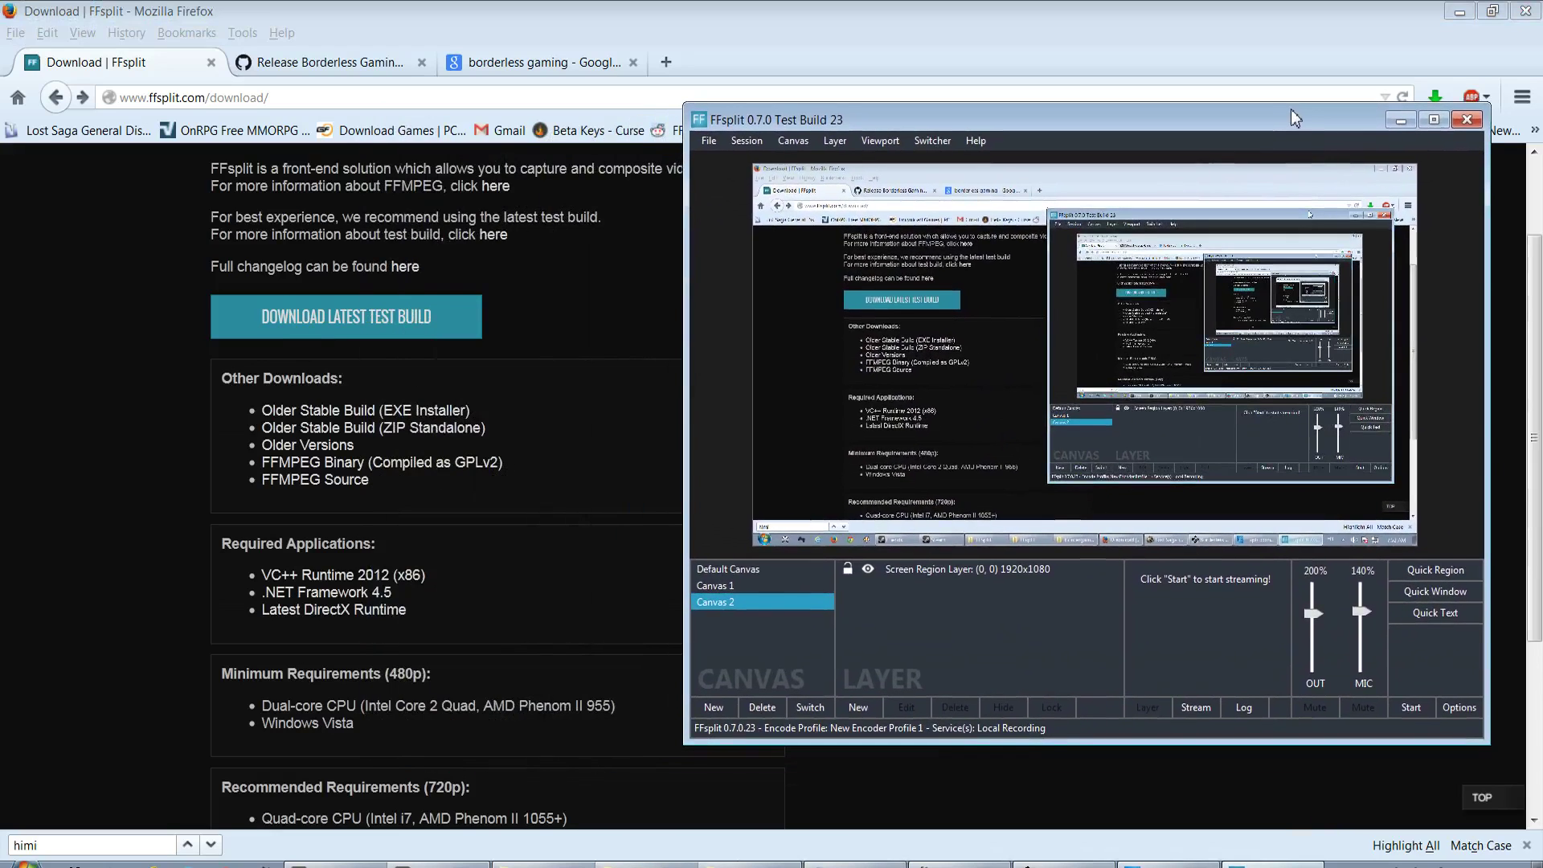
{"action": "left_click", "coordinate": [1172, 864]}
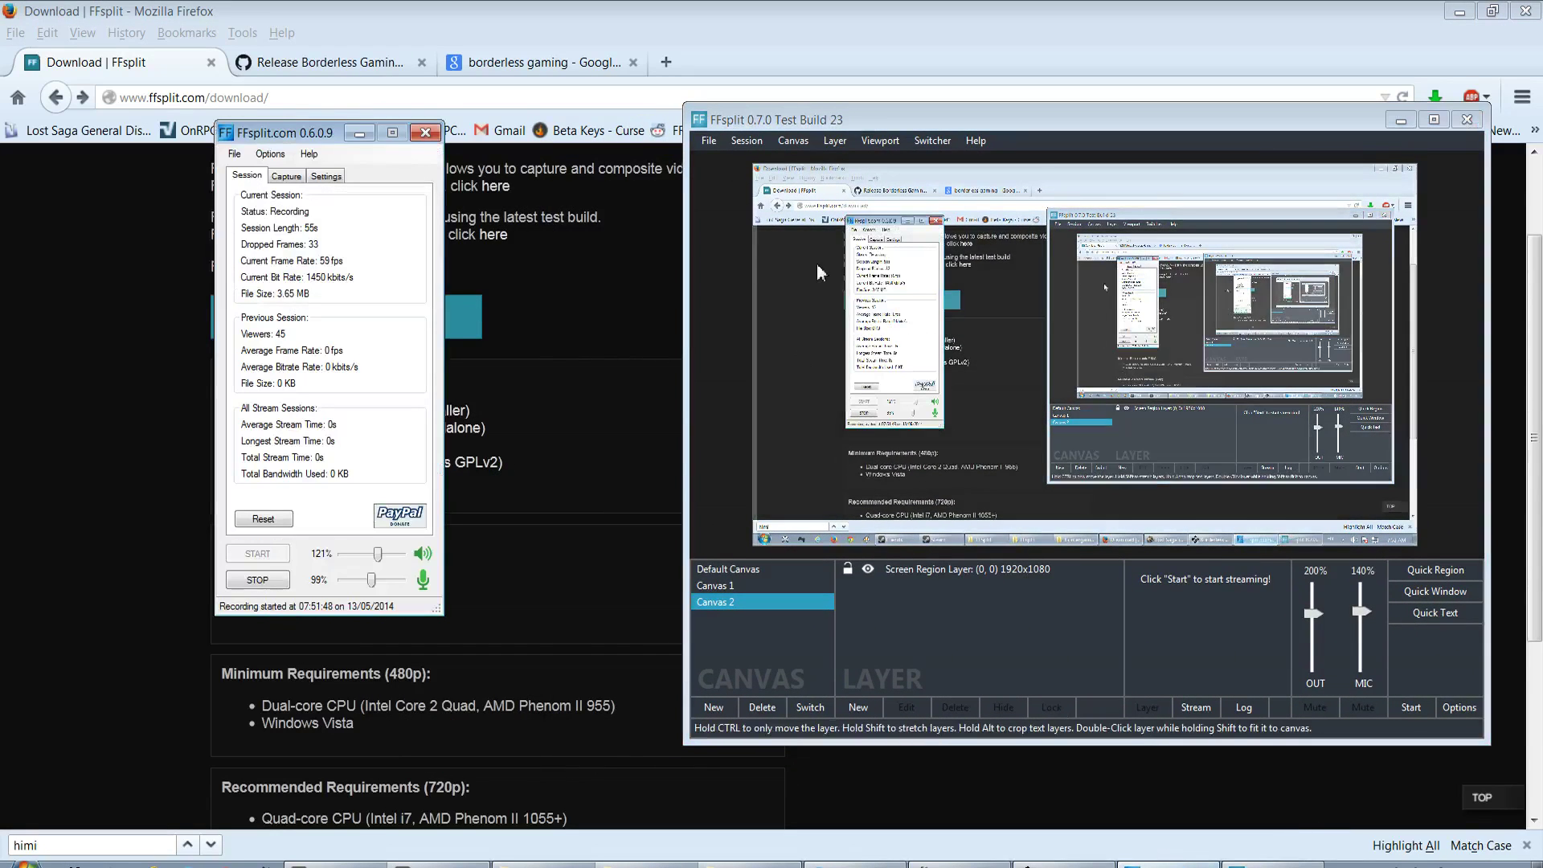
{"action": "left_click_drag", "start_coordinate": [298, 135], "coordinate": [496, 101]}
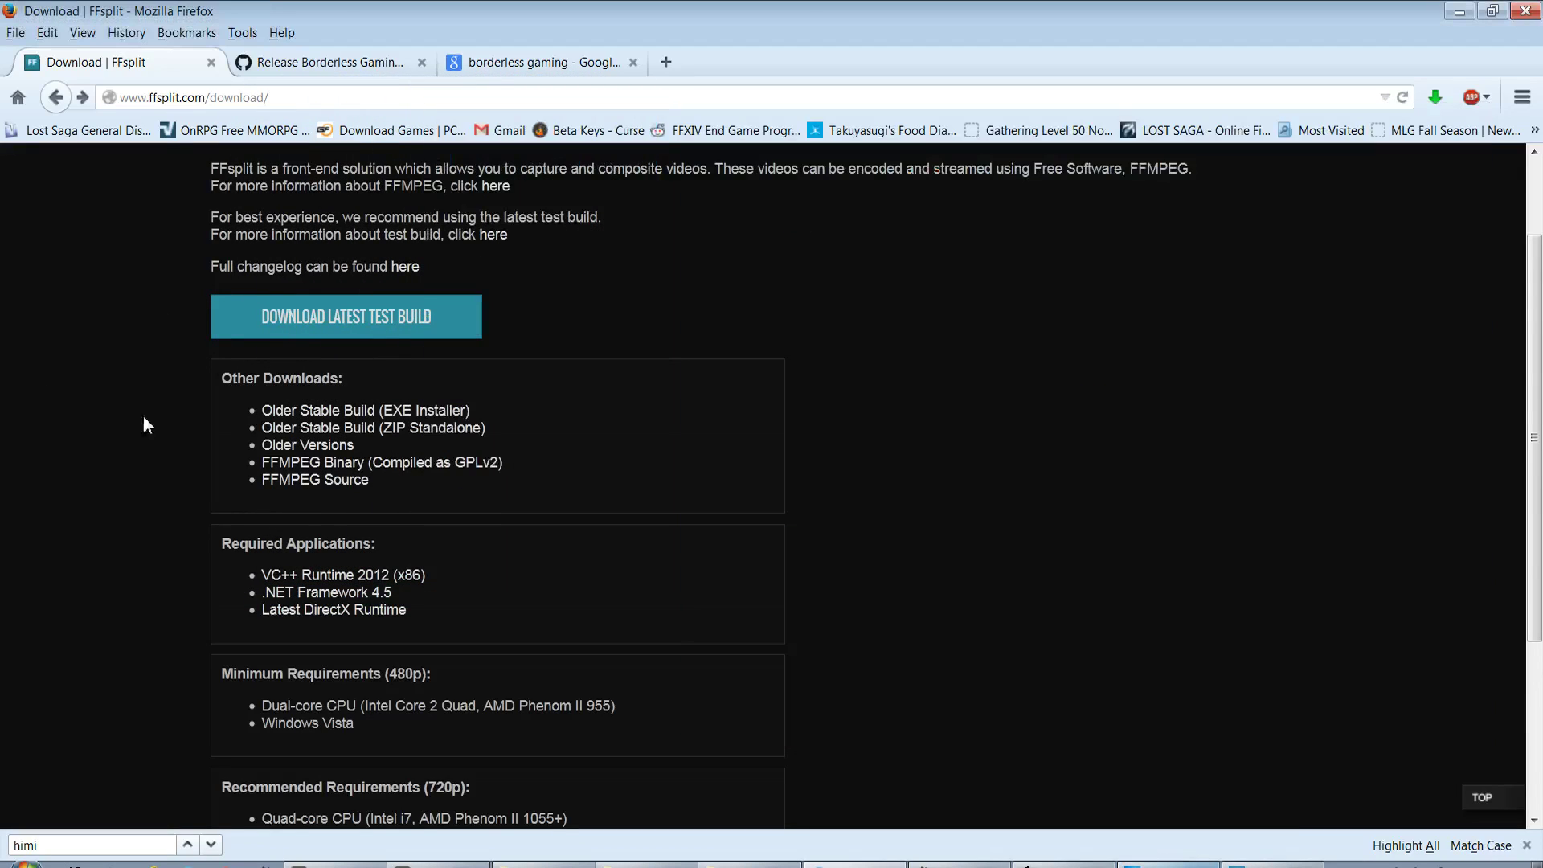
- Open the Older Versions archive on the FFsplit site and highlight the FFsplit-0.6.0.9-update entry
{"action": "left_click", "coordinate": [143, 415]}
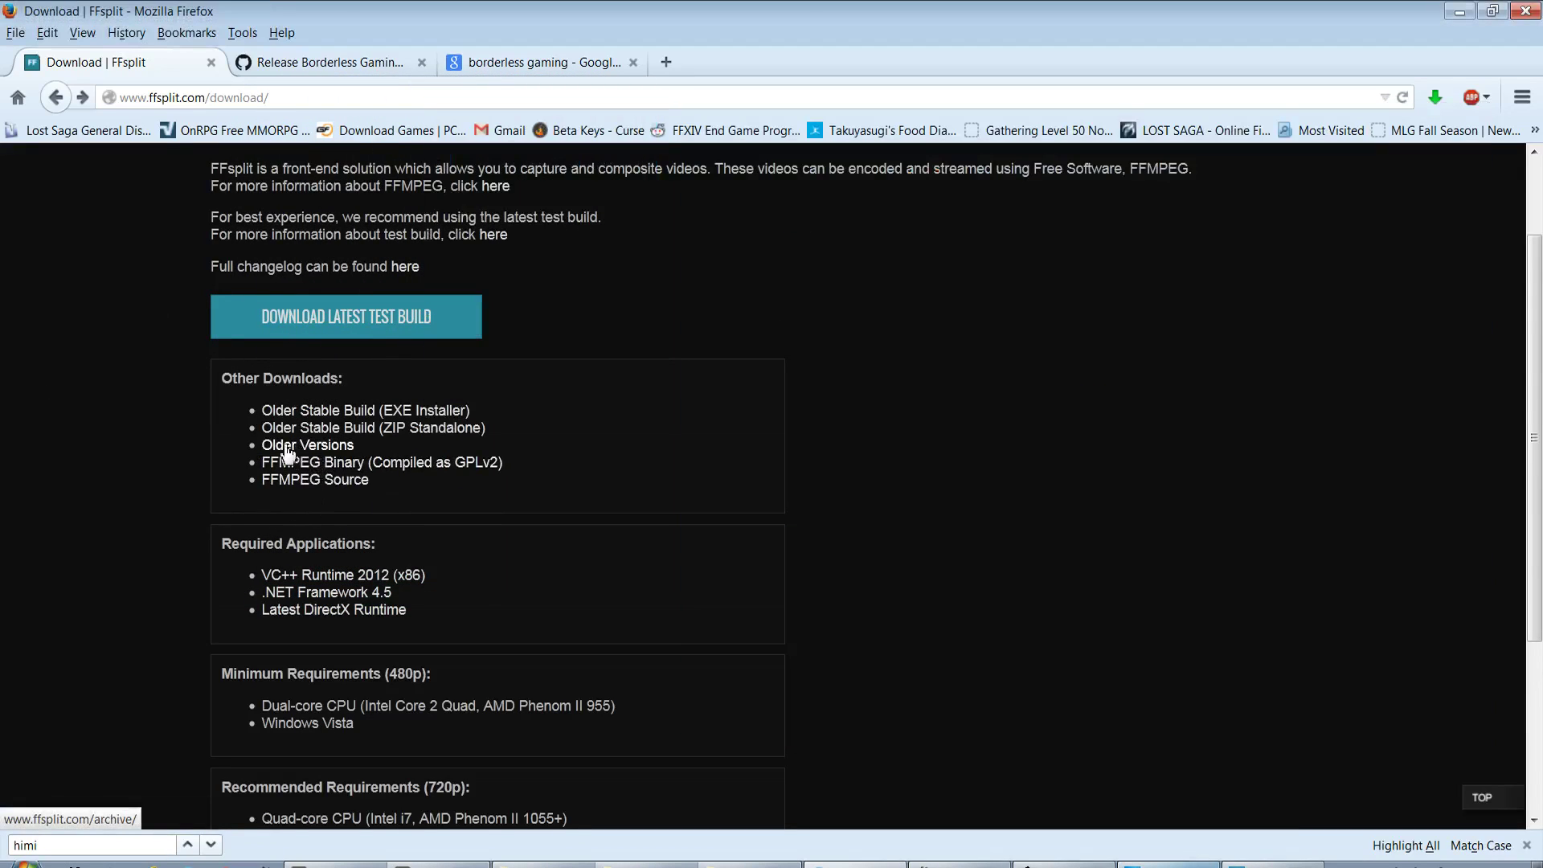
{"action": "left_click_drag", "start_coordinate": [266, 443], "coordinate": [354, 456]}
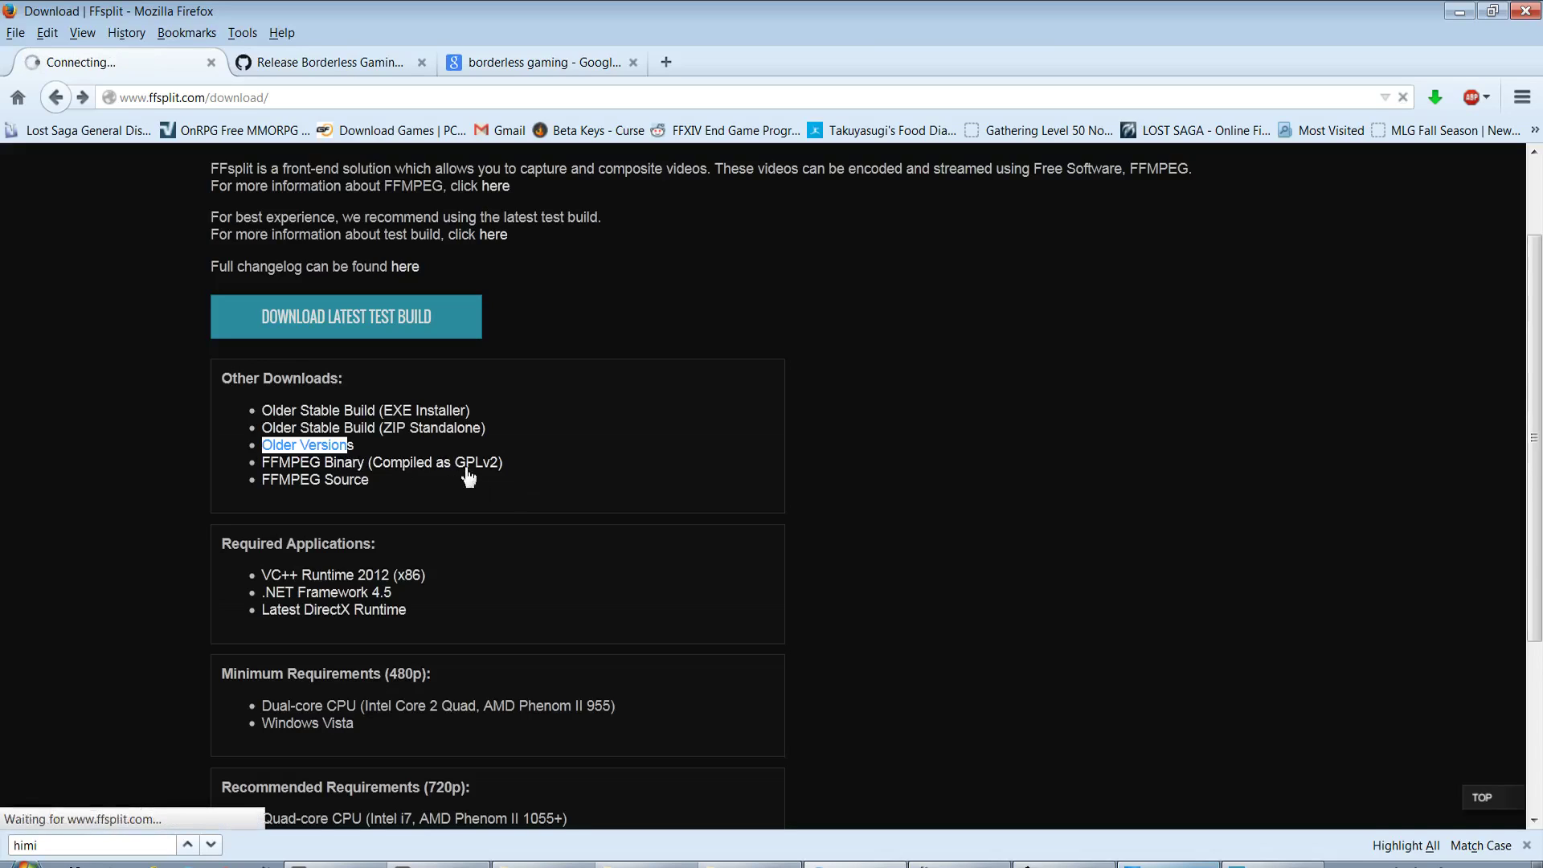
{"action": "scroll", "coordinate": [414, 389], "scroll_direction": "down", "scroll_amount": 5}
{"action": "scroll", "coordinate": [414, 390], "scroll_direction": "down", "scroll_amount": 5}
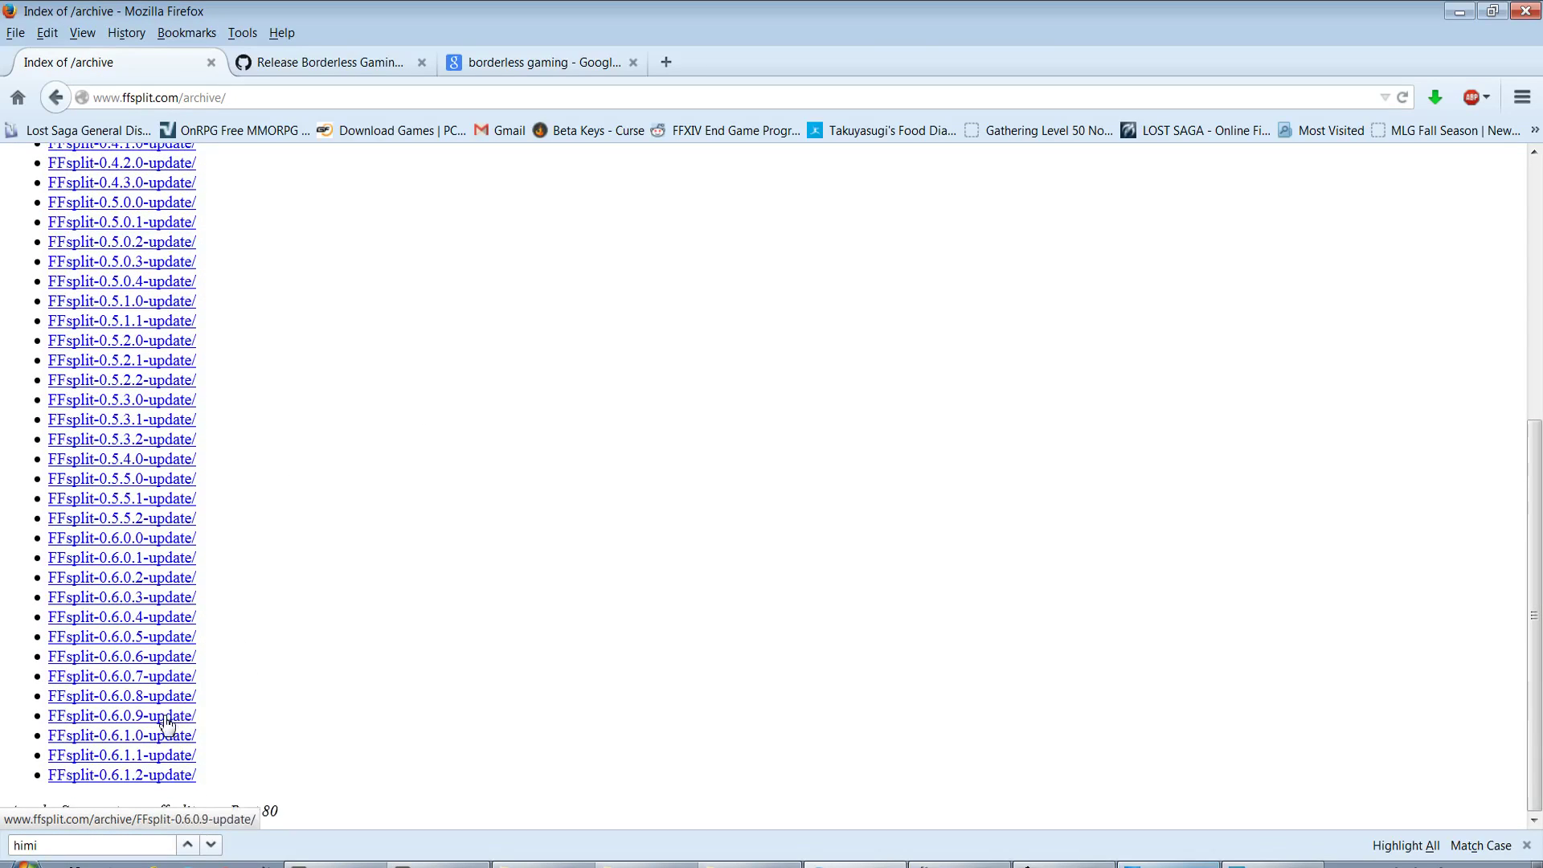
{"action": "left_click_drag", "start_coordinate": [228, 723], "coordinate": [17, 713]}
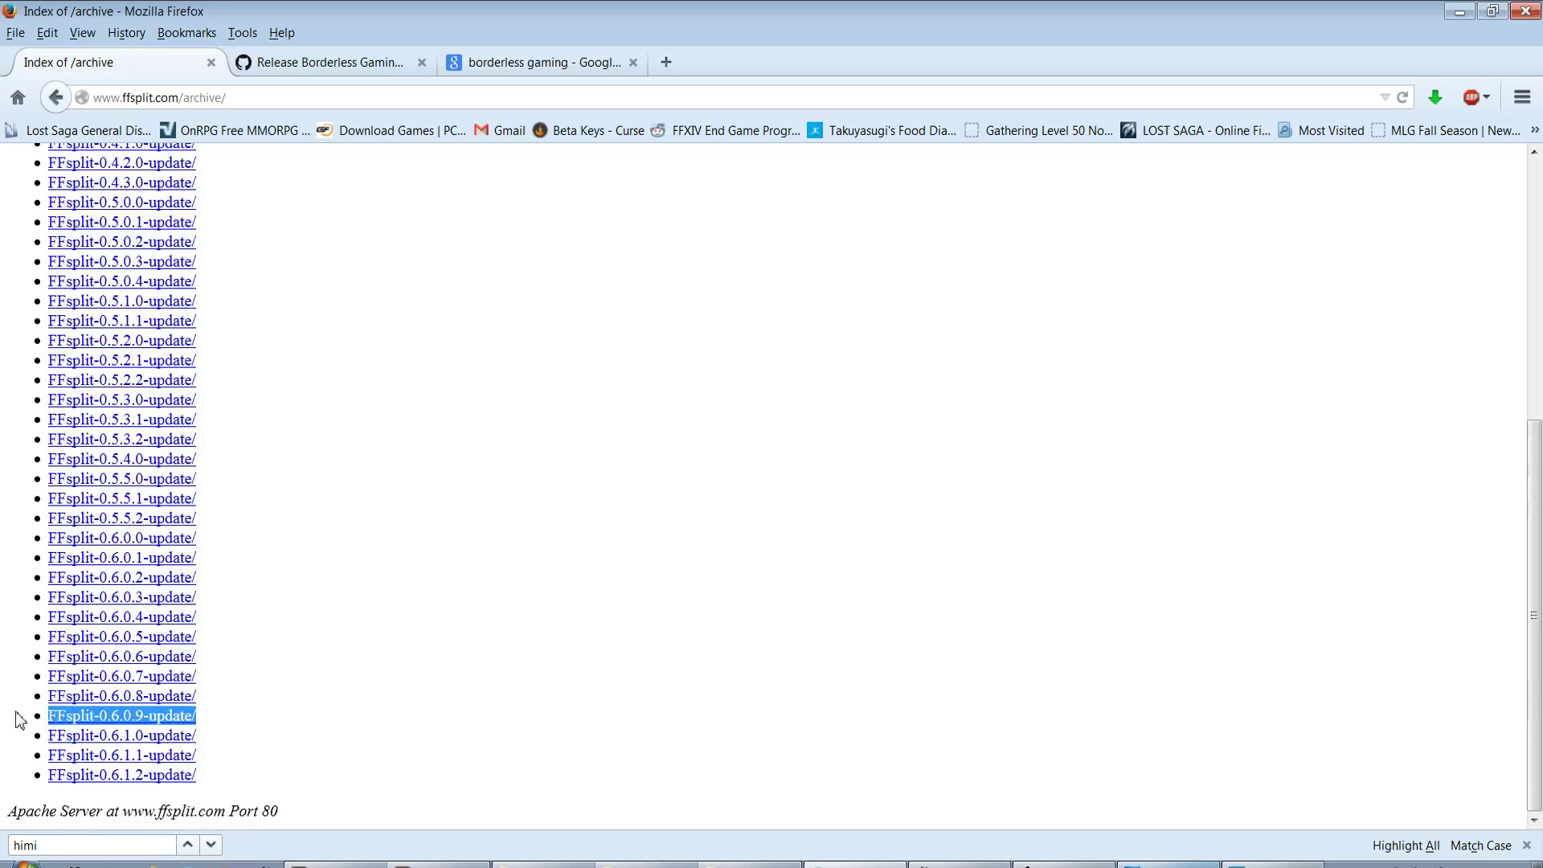
- Return to the FFsplit windows and show the capture settings of version 0.6.0.9
{"action": "key", "text": "alt+Tab"}
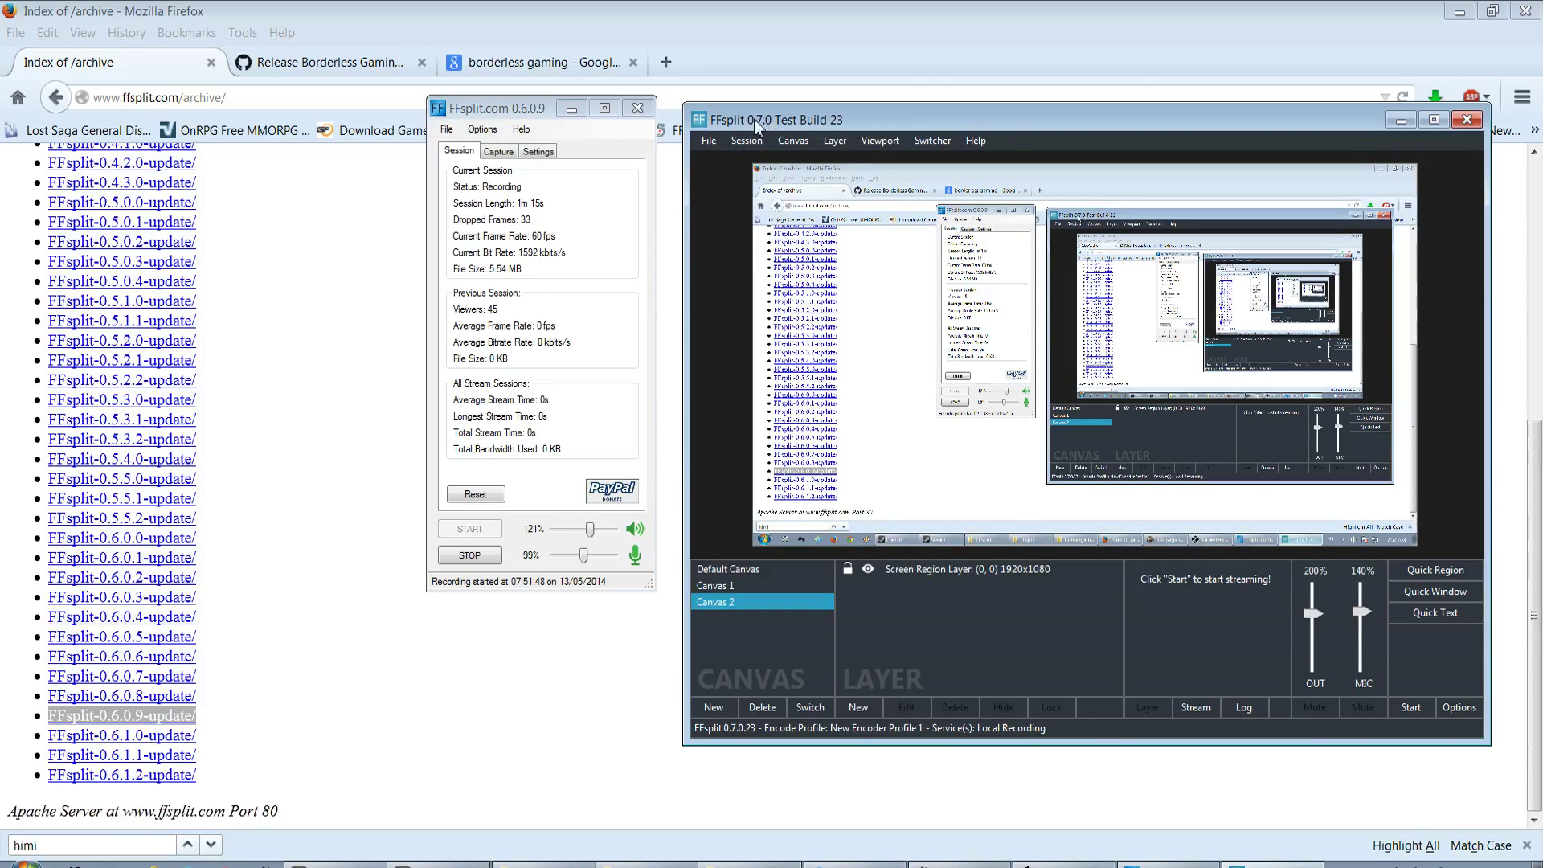
{"action": "left_click_drag", "start_coordinate": [549, 113], "coordinate": [351, 121]}
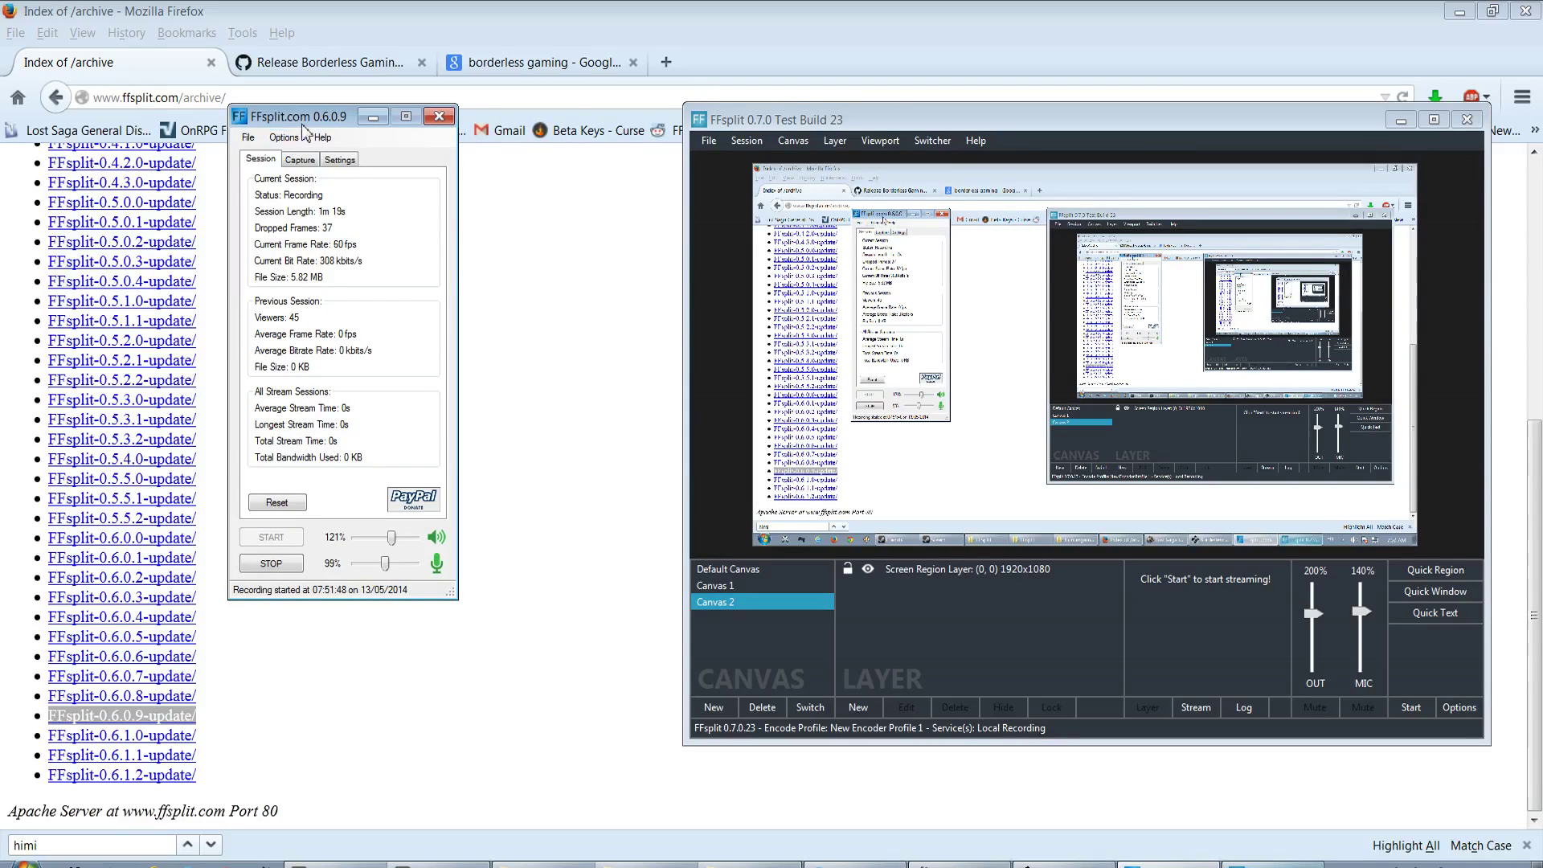
{"action": "left_click", "coordinate": [299, 160]}
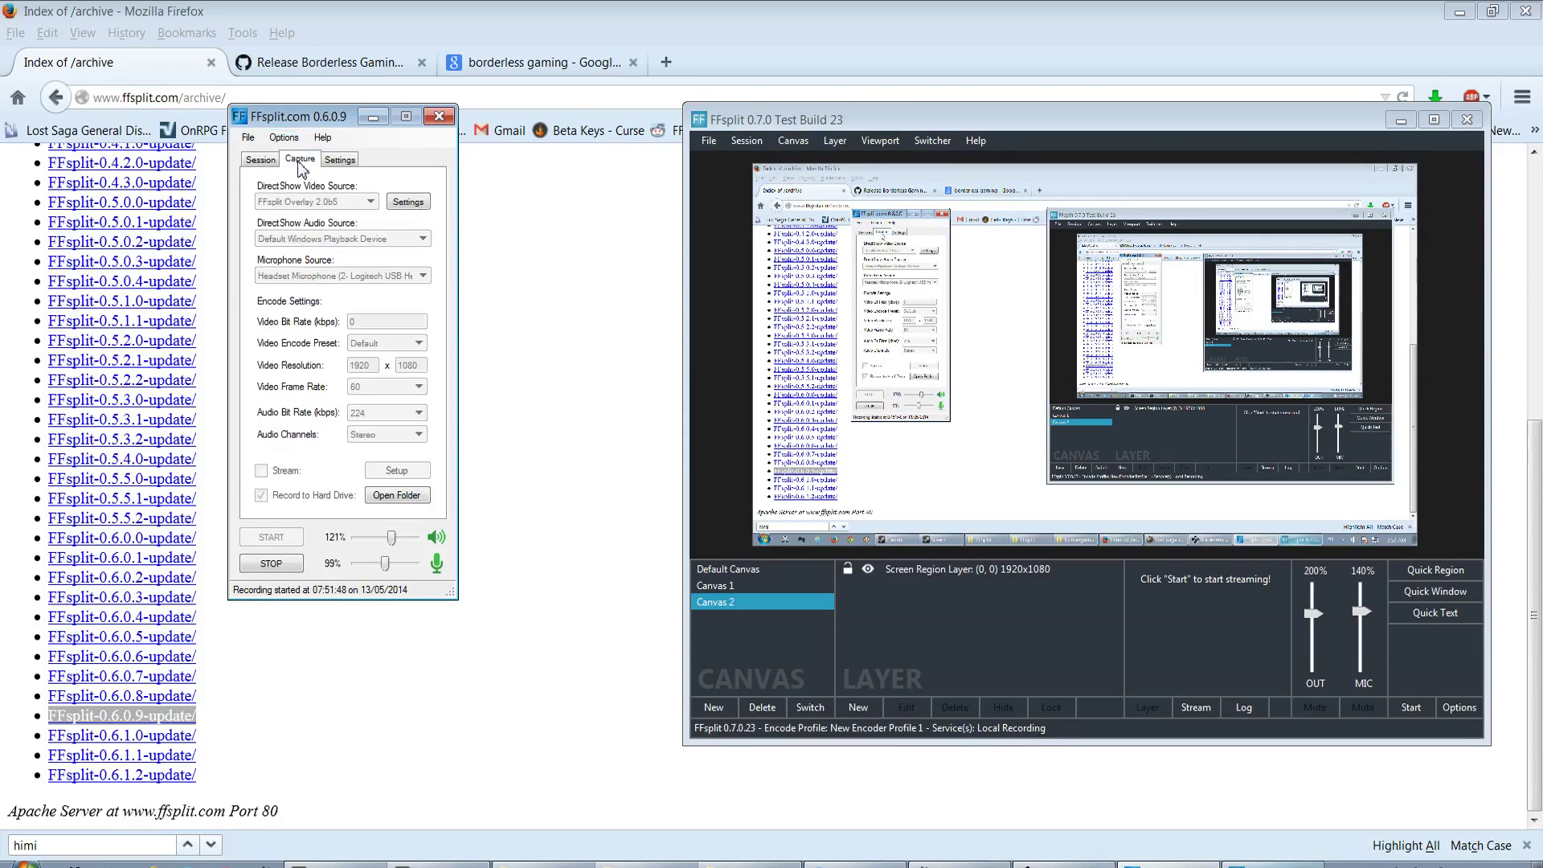
- In the FFsplit 0.7.0 options, set the video bitrate of New Encoder Profile 1 to 2500 kbps
{"action": "left_click", "coordinate": [709, 144]}
{"action": "left_click", "coordinate": [710, 145]}
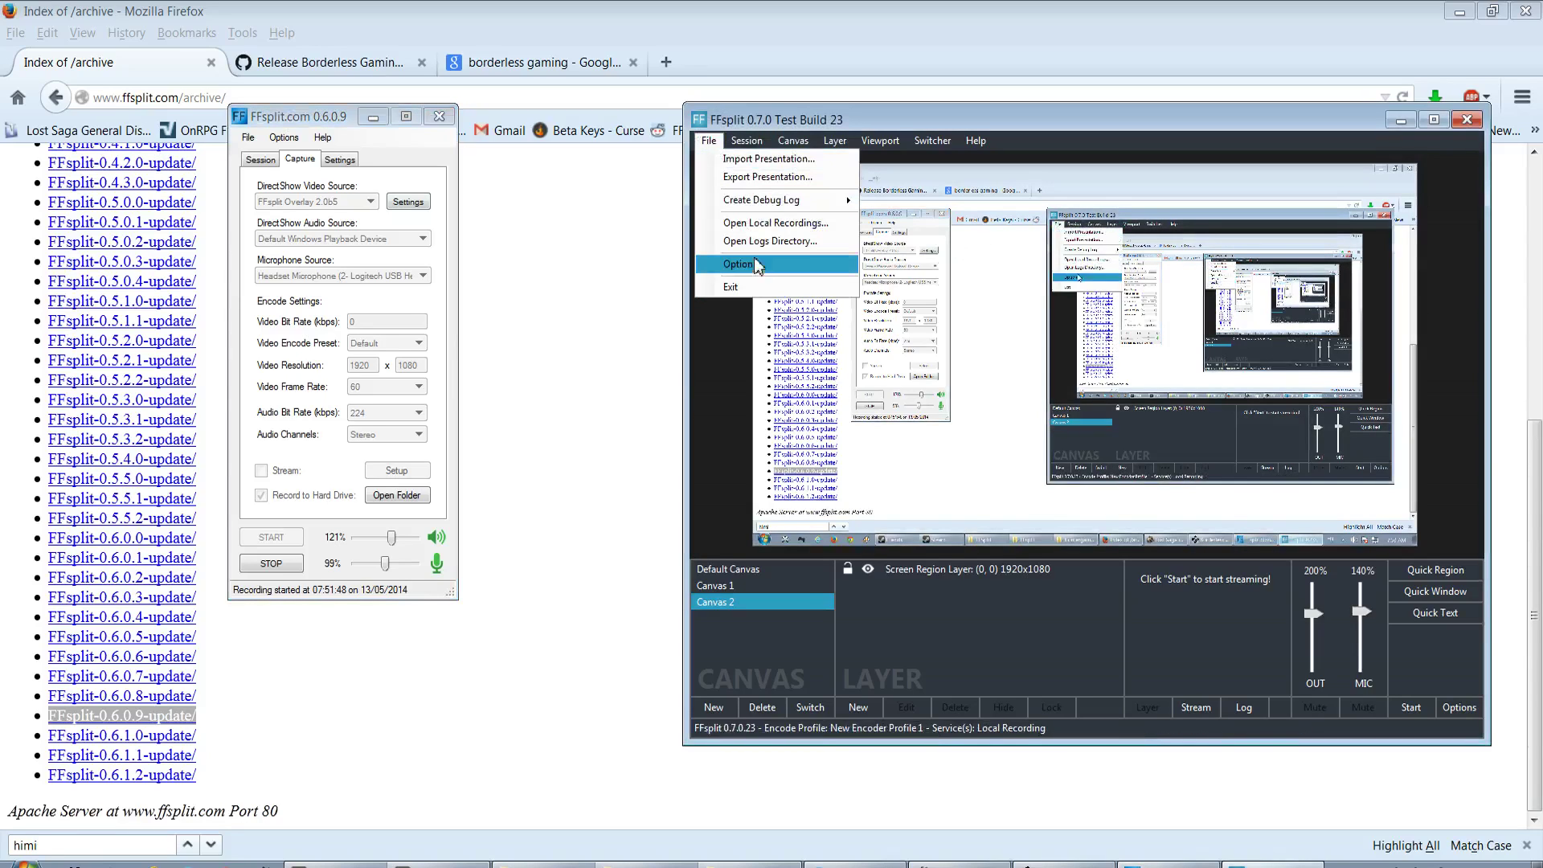
{"action": "left_click", "coordinate": [756, 268]}
{"action": "left_click", "coordinate": [929, 533]}
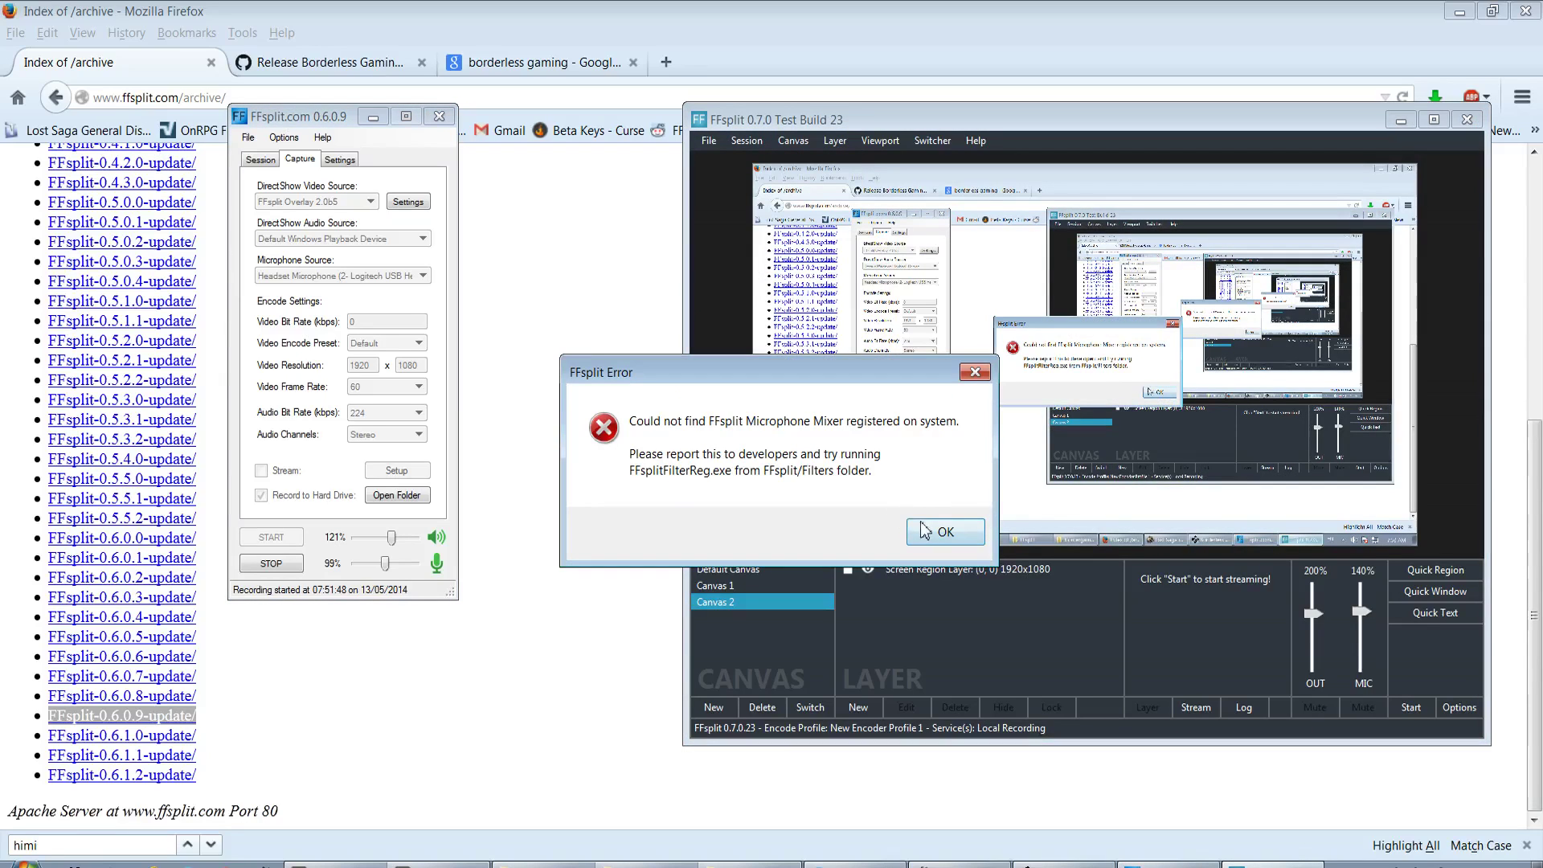
{"action": "left_click", "coordinate": [930, 533]}
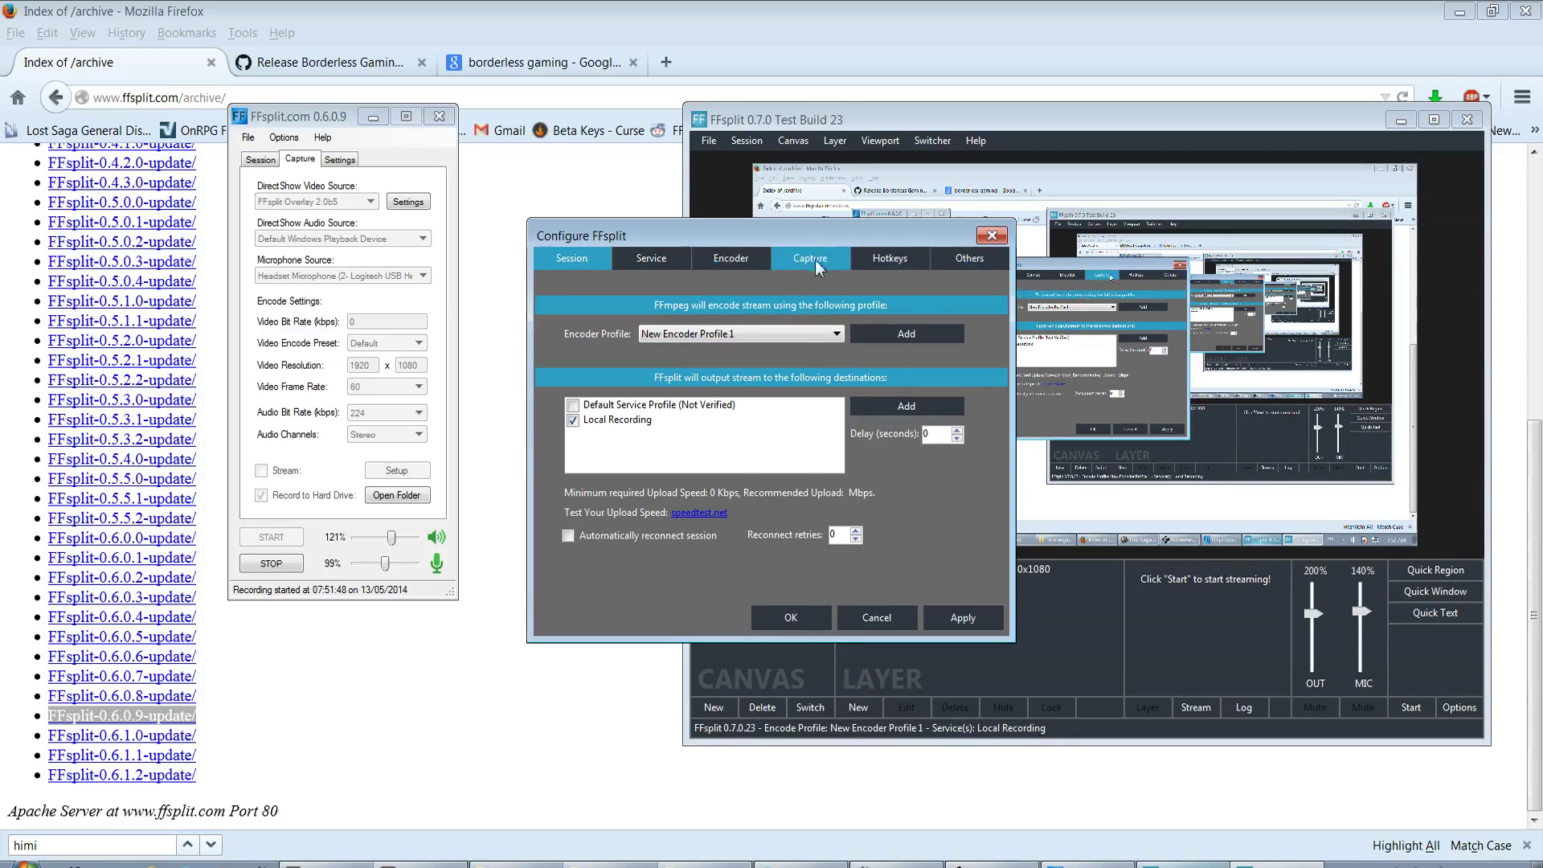
{"action": "left_click", "coordinate": [708, 268]}
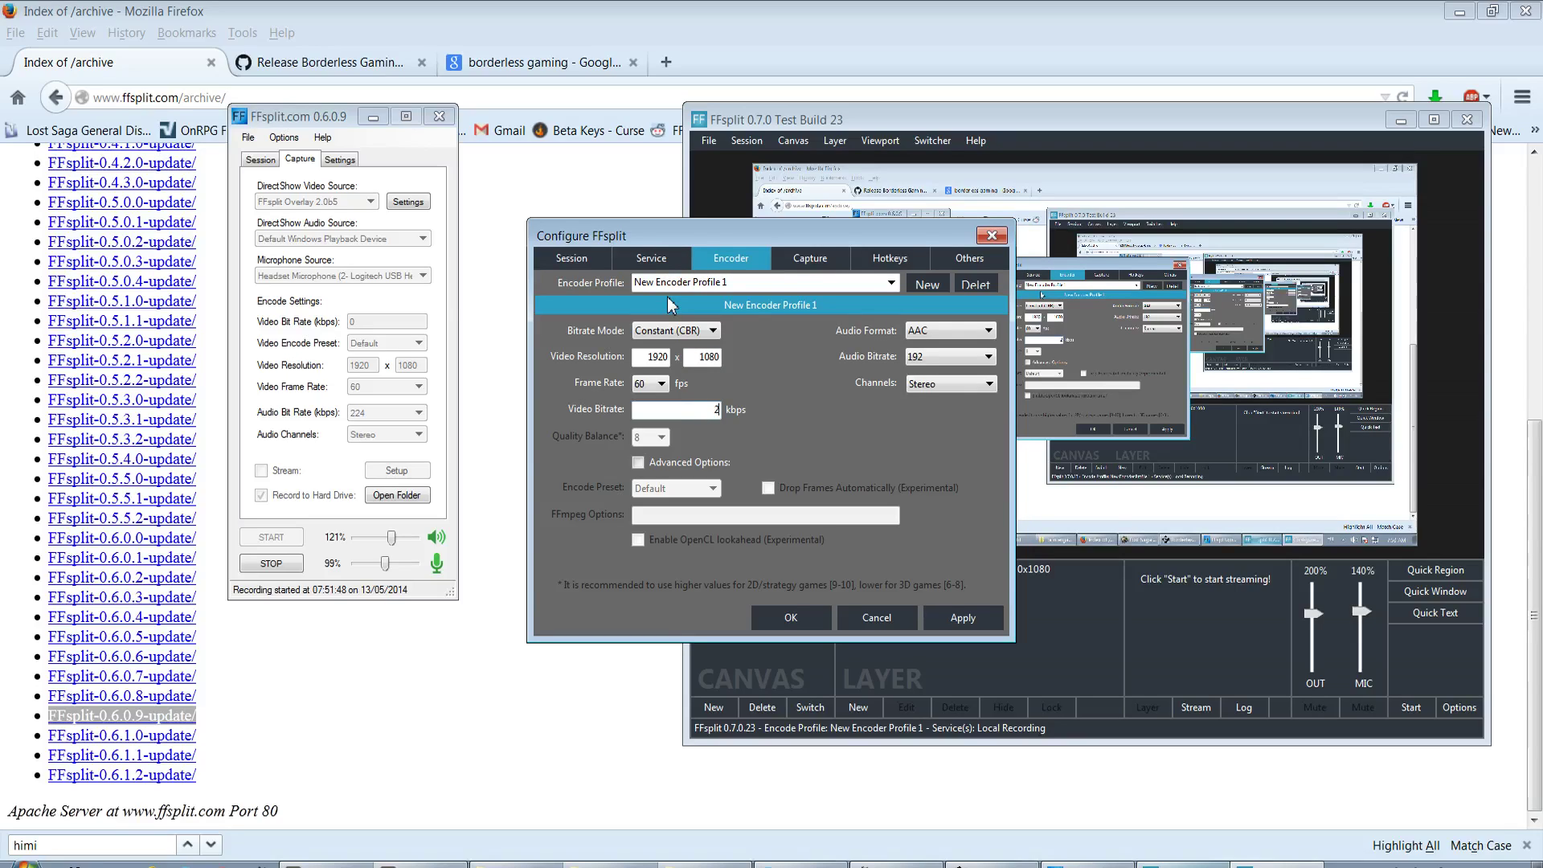
{"action": "type", "text": "500"}
- Compare the capture, session and other options of FFsplit 0.7.0 with the general settings of 0.6.0.9
{"action": "left_click", "coordinate": [808, 270]}
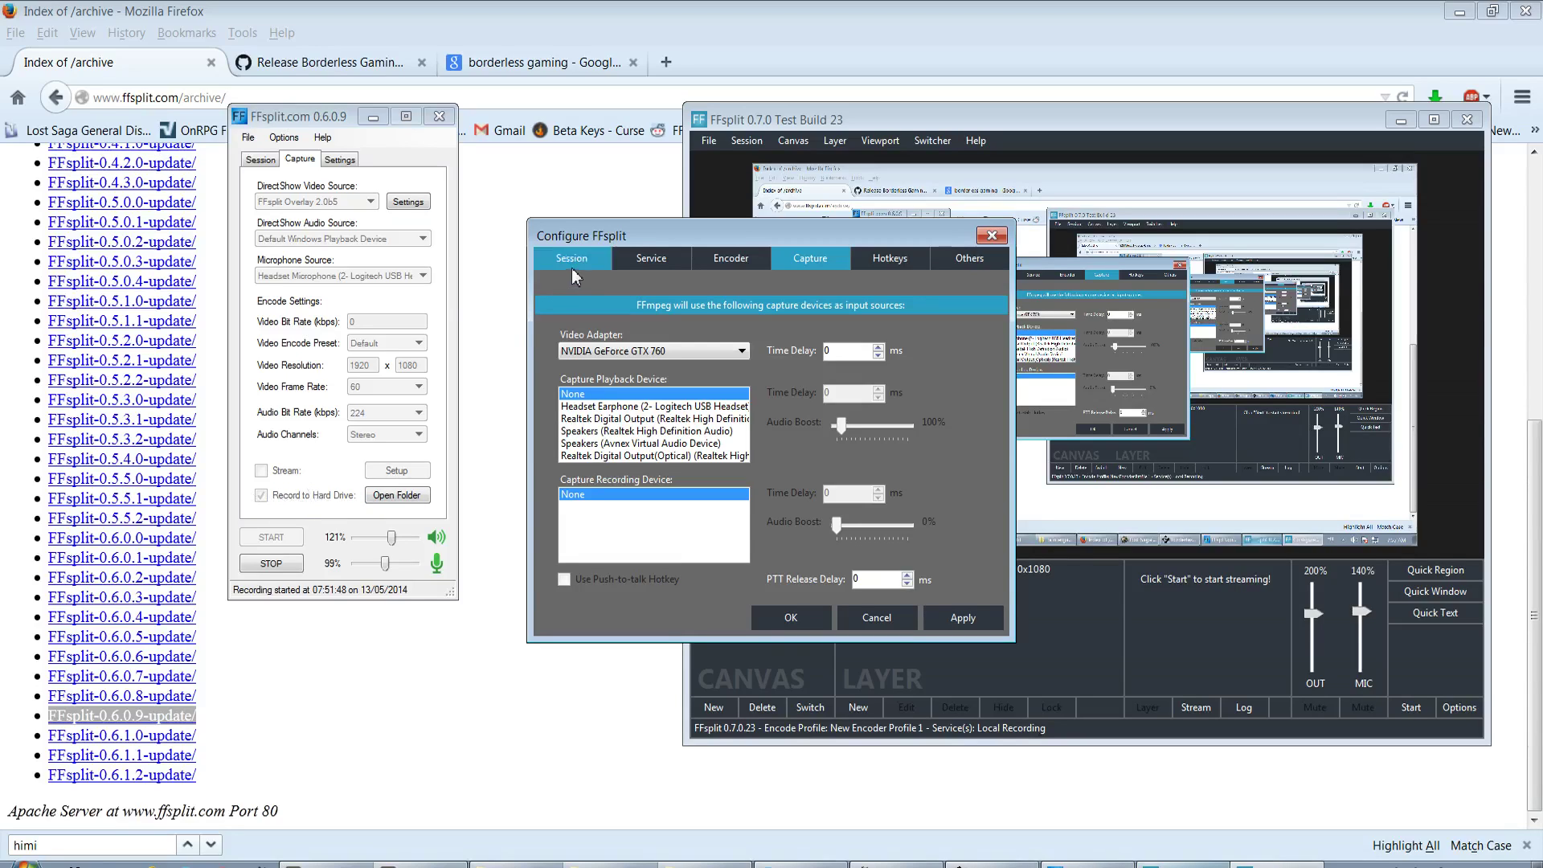
{"action": "left_click", "coordinate": [577, 270]}
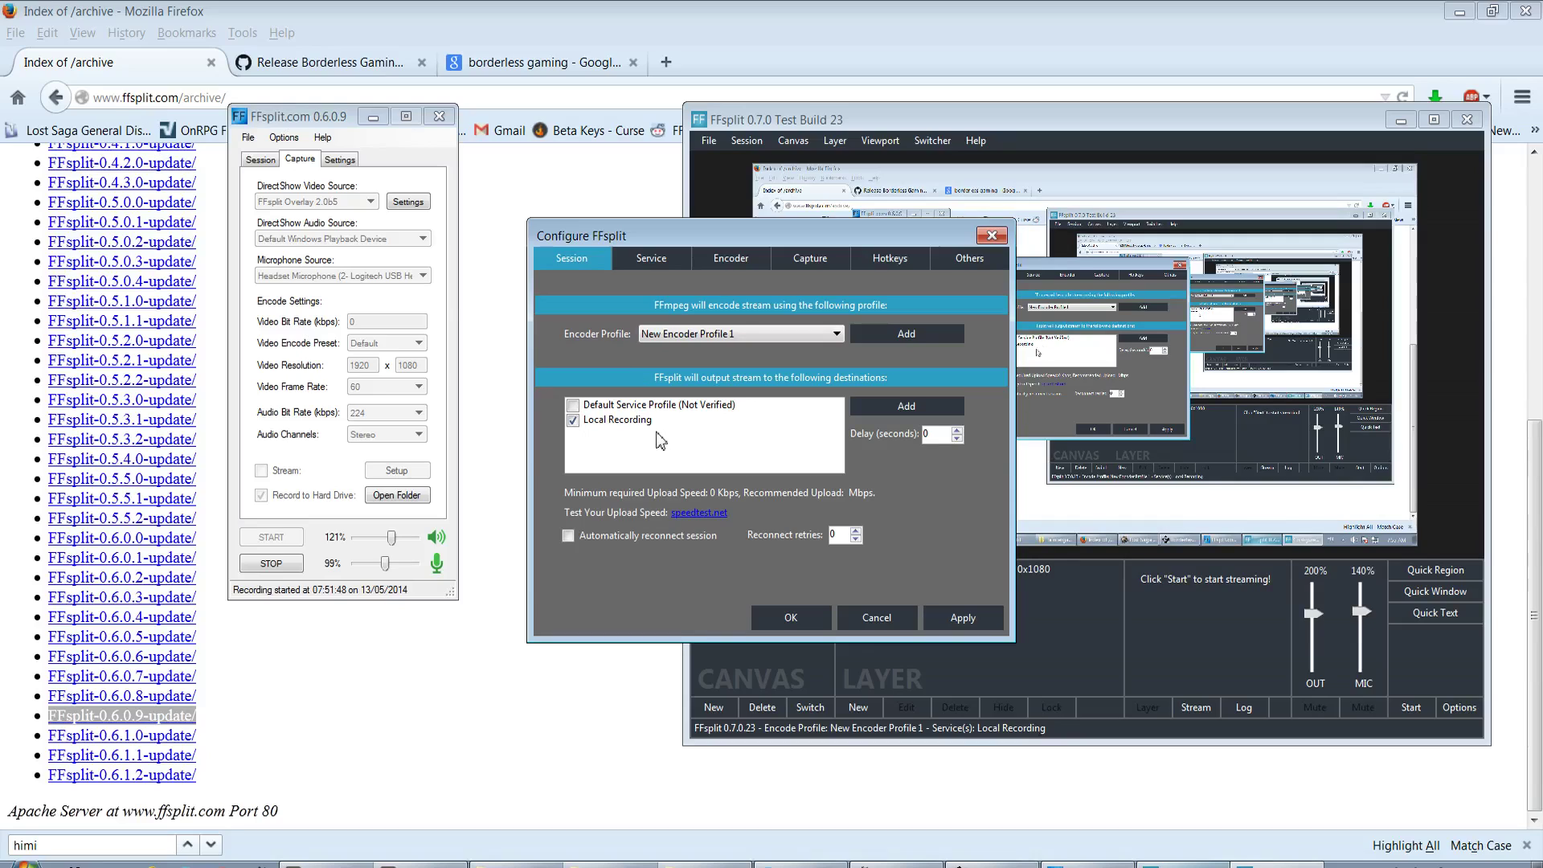
{"action": "left_click", "coordinate": [339, 158]}
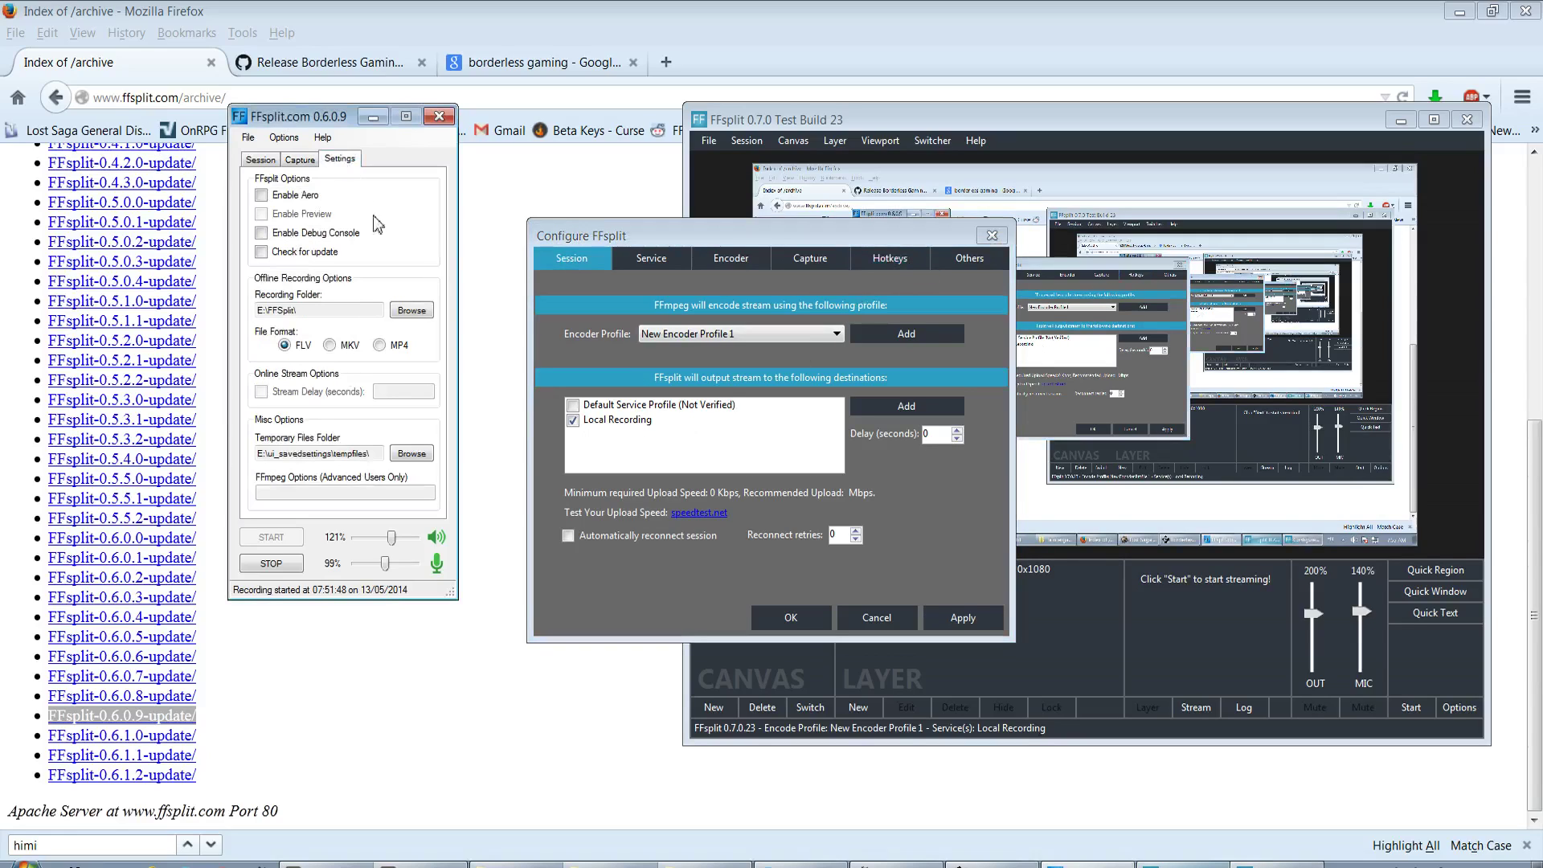
{"action": "left_click", "coordinate": [947, 260]}
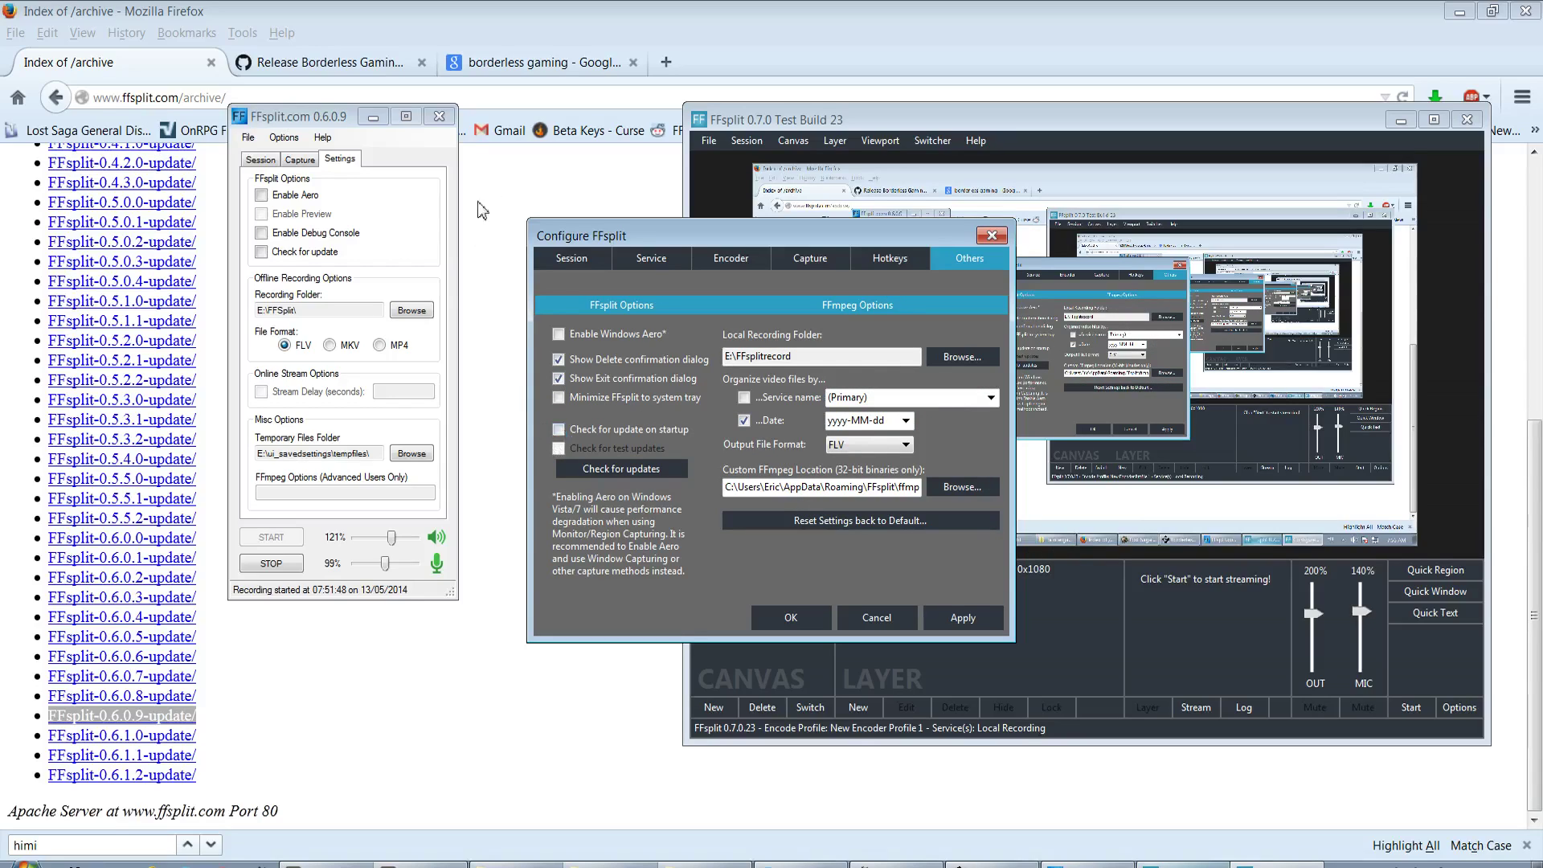
- Close the configuration dialog and exit FFsplit 0.7.0 Test Build 23
{"action": "left_click", "coordinate": [992, 236]}
{"action": "left_click", "coordinate": [1468, 120]}
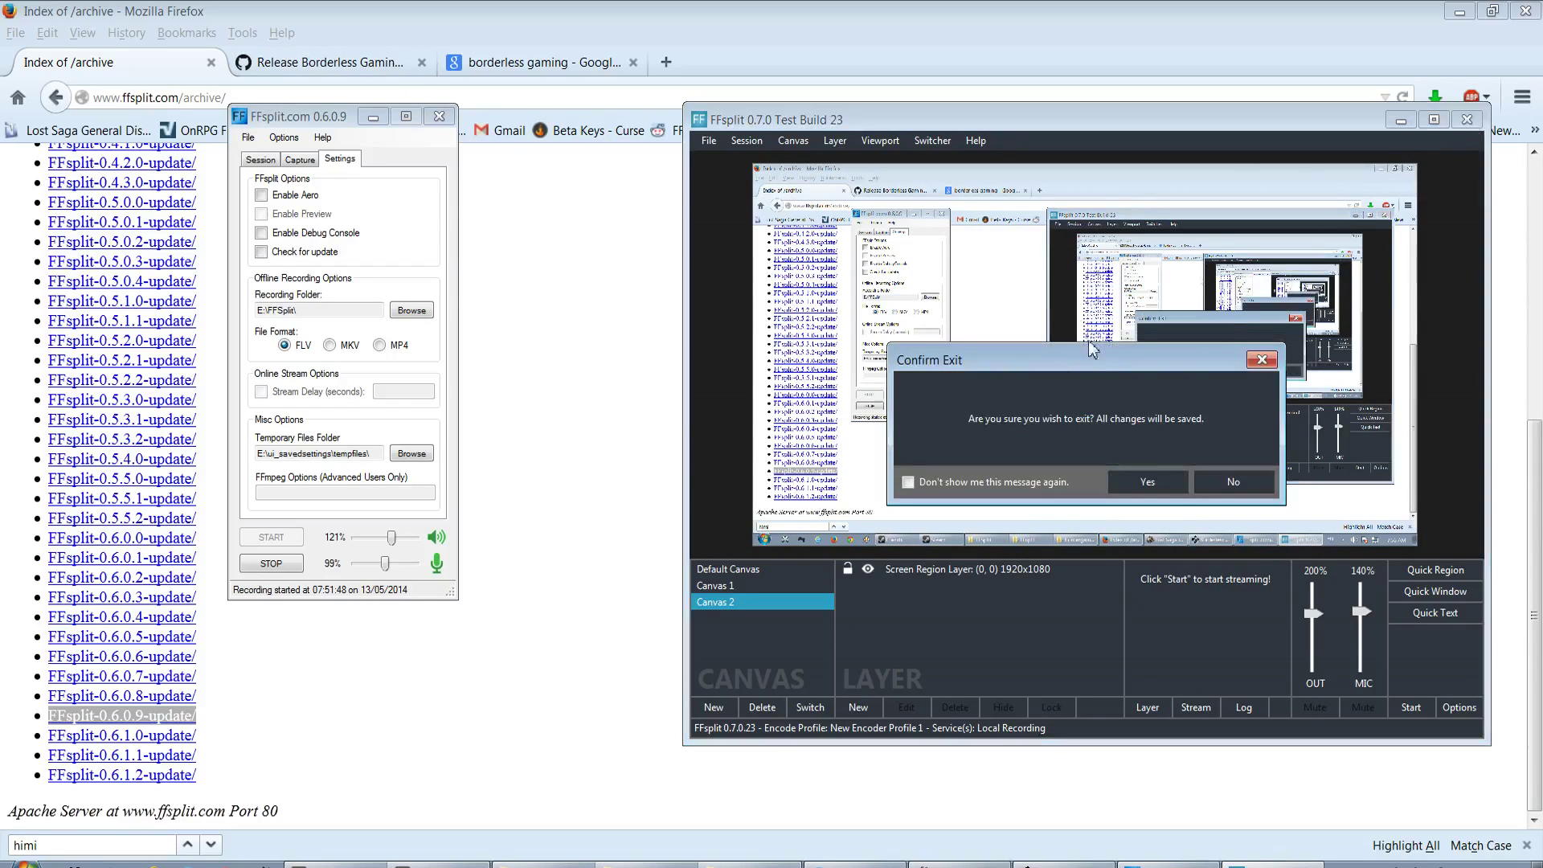
{"action": "left_click", "coordinate": [1172, 489]}
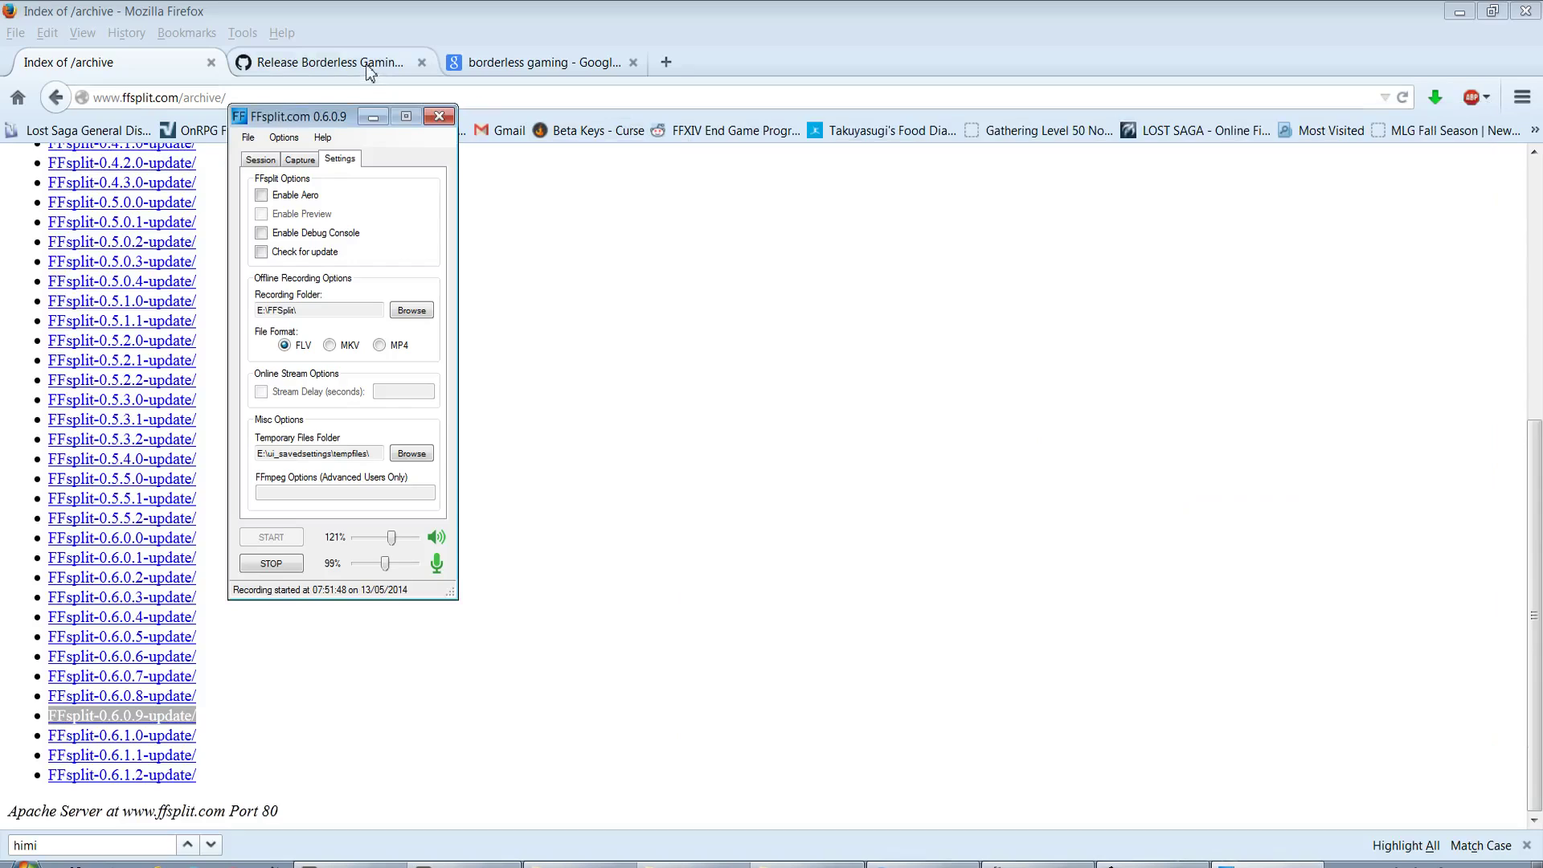
- Find the Borderless Gaming 6.5 release on GitHub and download BorderlessGaming6.5.zip
{"action": "left_click", "coordinate": [358, 69]}
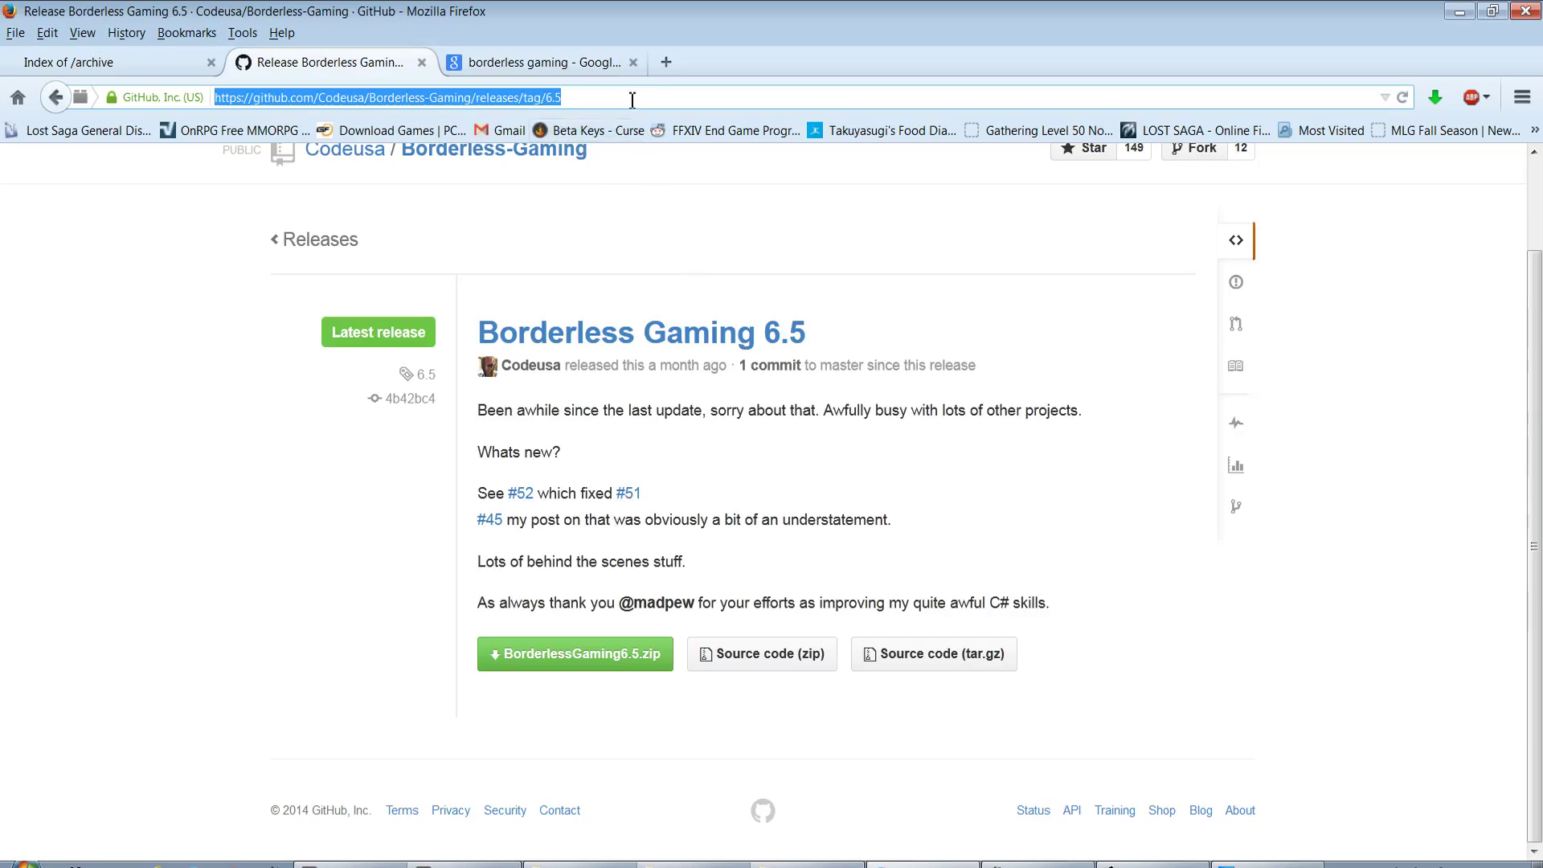
{"action": "left_click", "coordinate": [586, 66]}
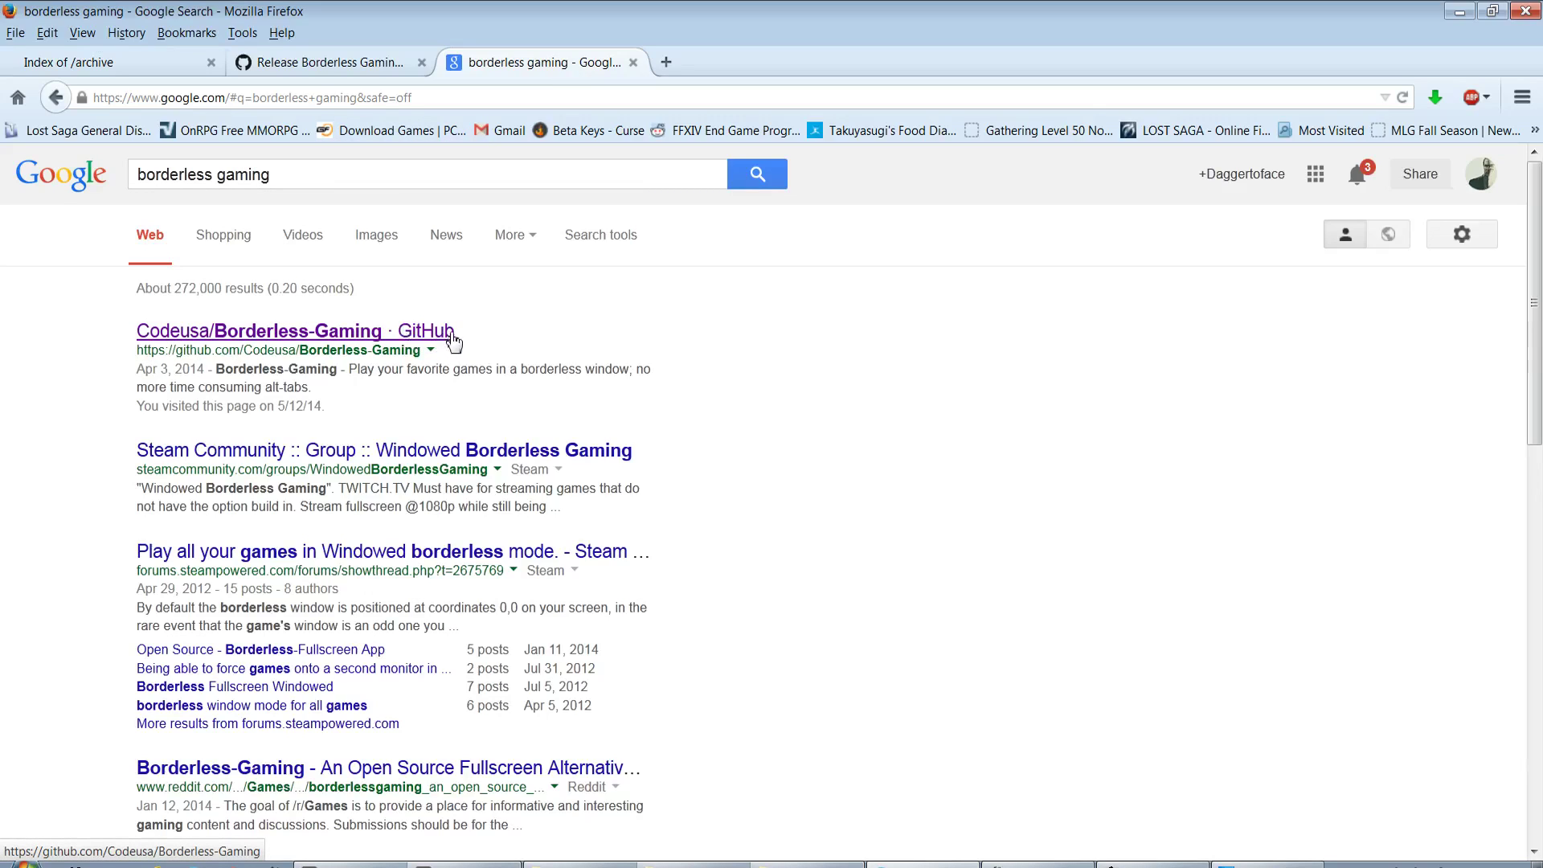
{"action": "left_click", "coordinate": [320, 65]}
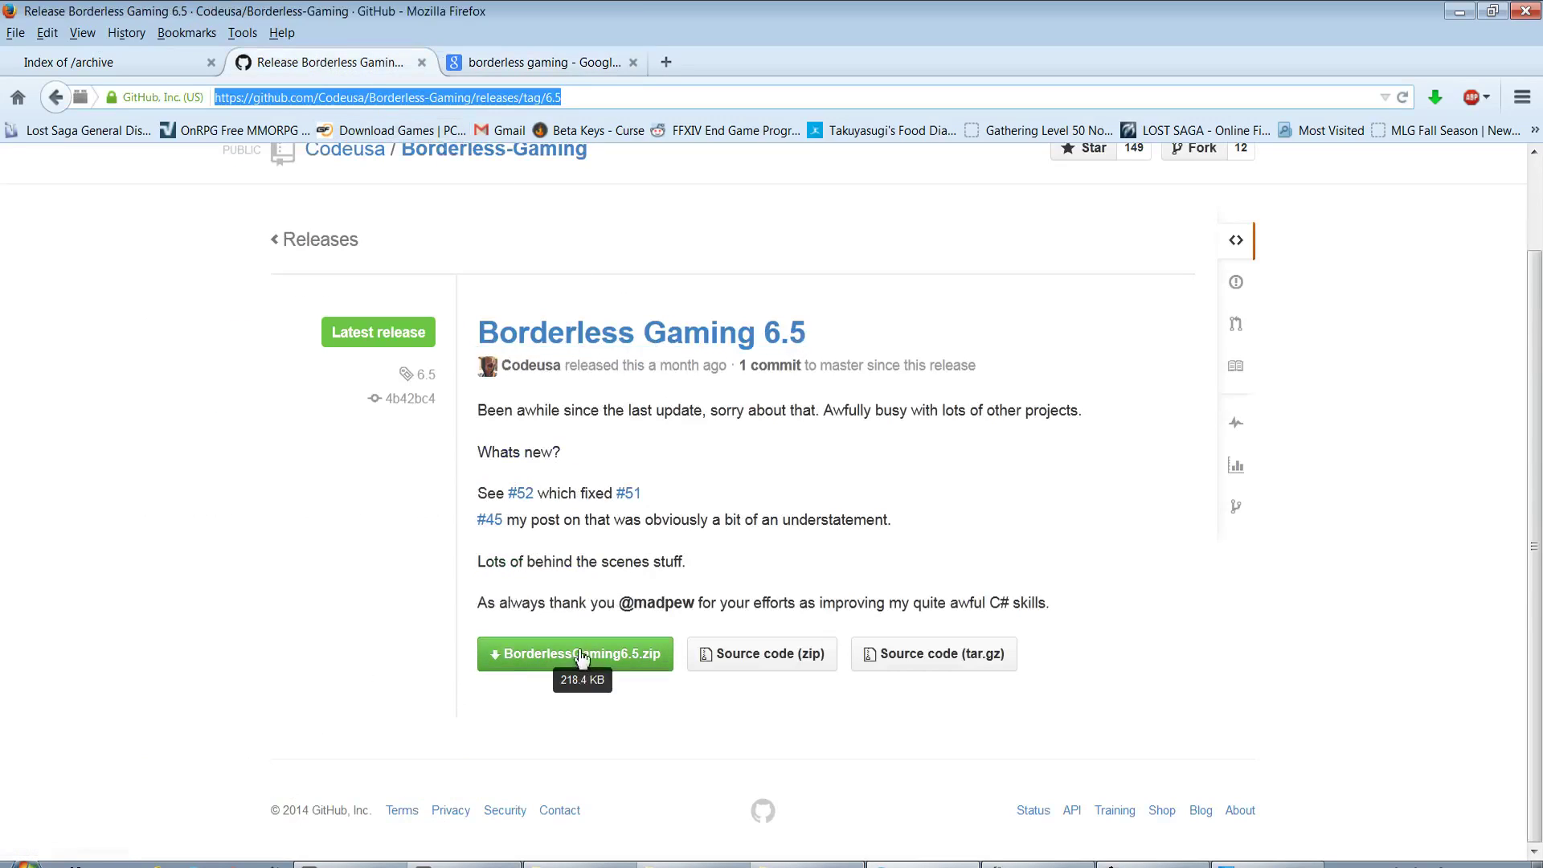
{"action": "left_click", "coordinate": [626, 667]}
- Extract all files from BorderlessGaming6.5.zip into the bordergaming folder
{"action": "key", "text": "alt+Tab"}
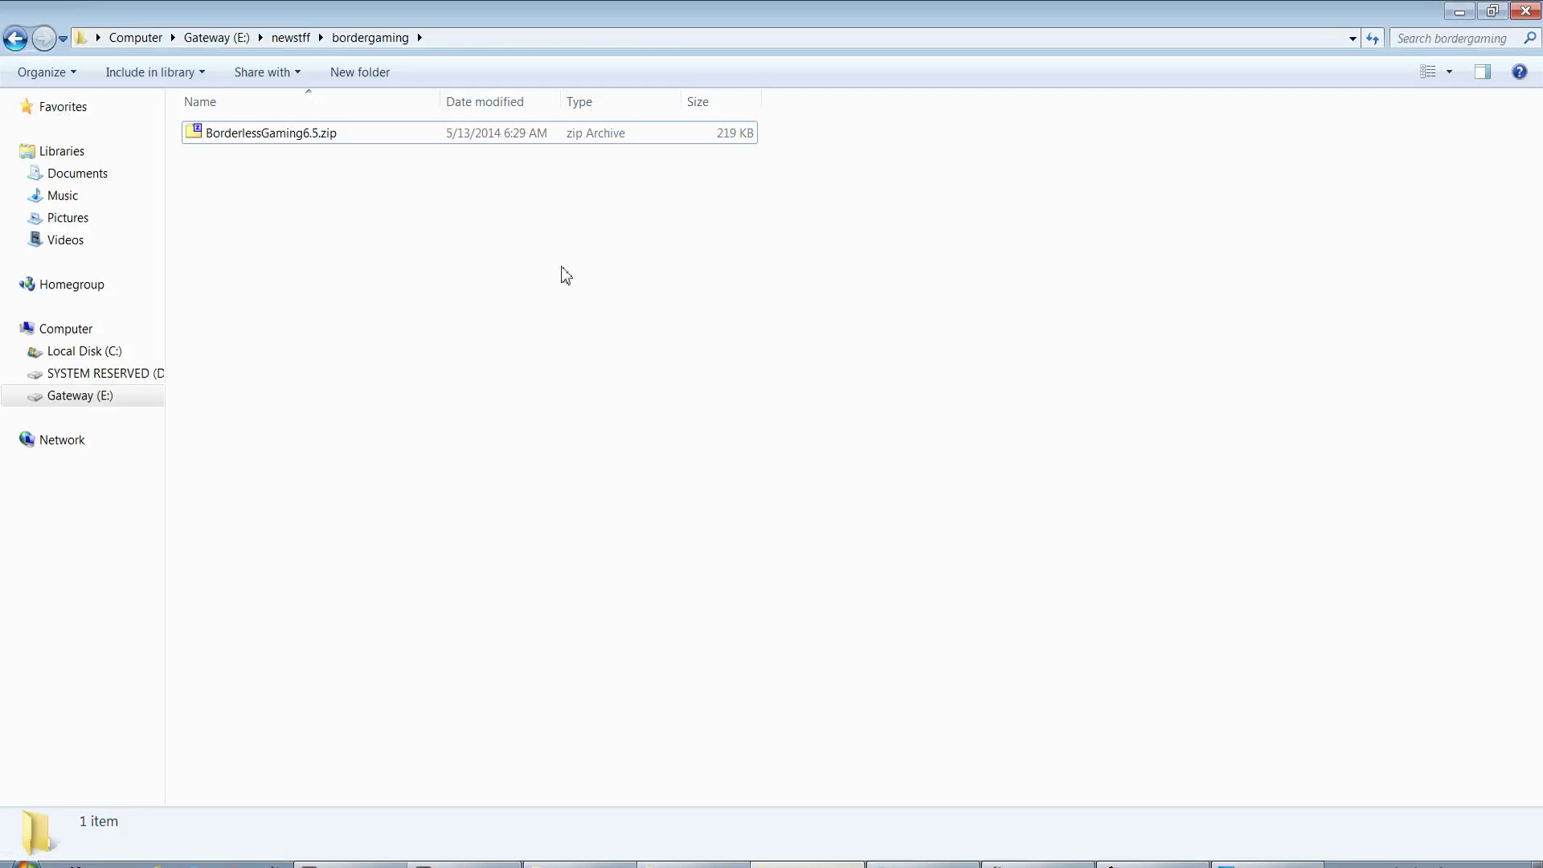
{"action": "double_click", "coordinate": [339, 139]}
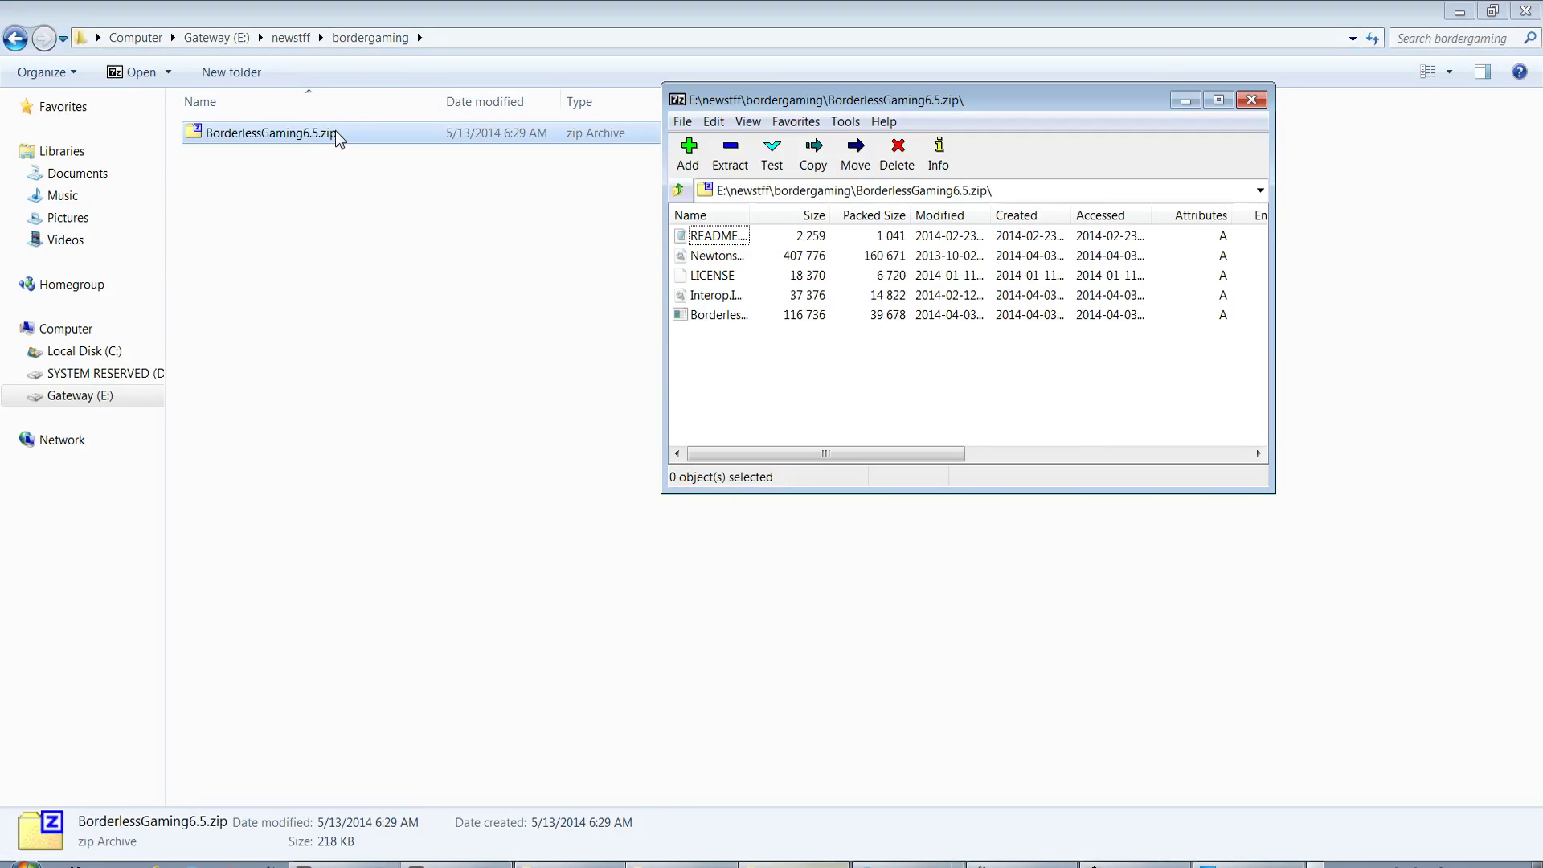
{"action": "left_click_drag", "start_coordinate": [832, 384], "coordinate": [674, 211]}
{"action": "left_click_drag", "start_coordinate": [721, 296], "coordinate": [551, 407]}
{"action": "left_click", "coordinate": [431, 417]}
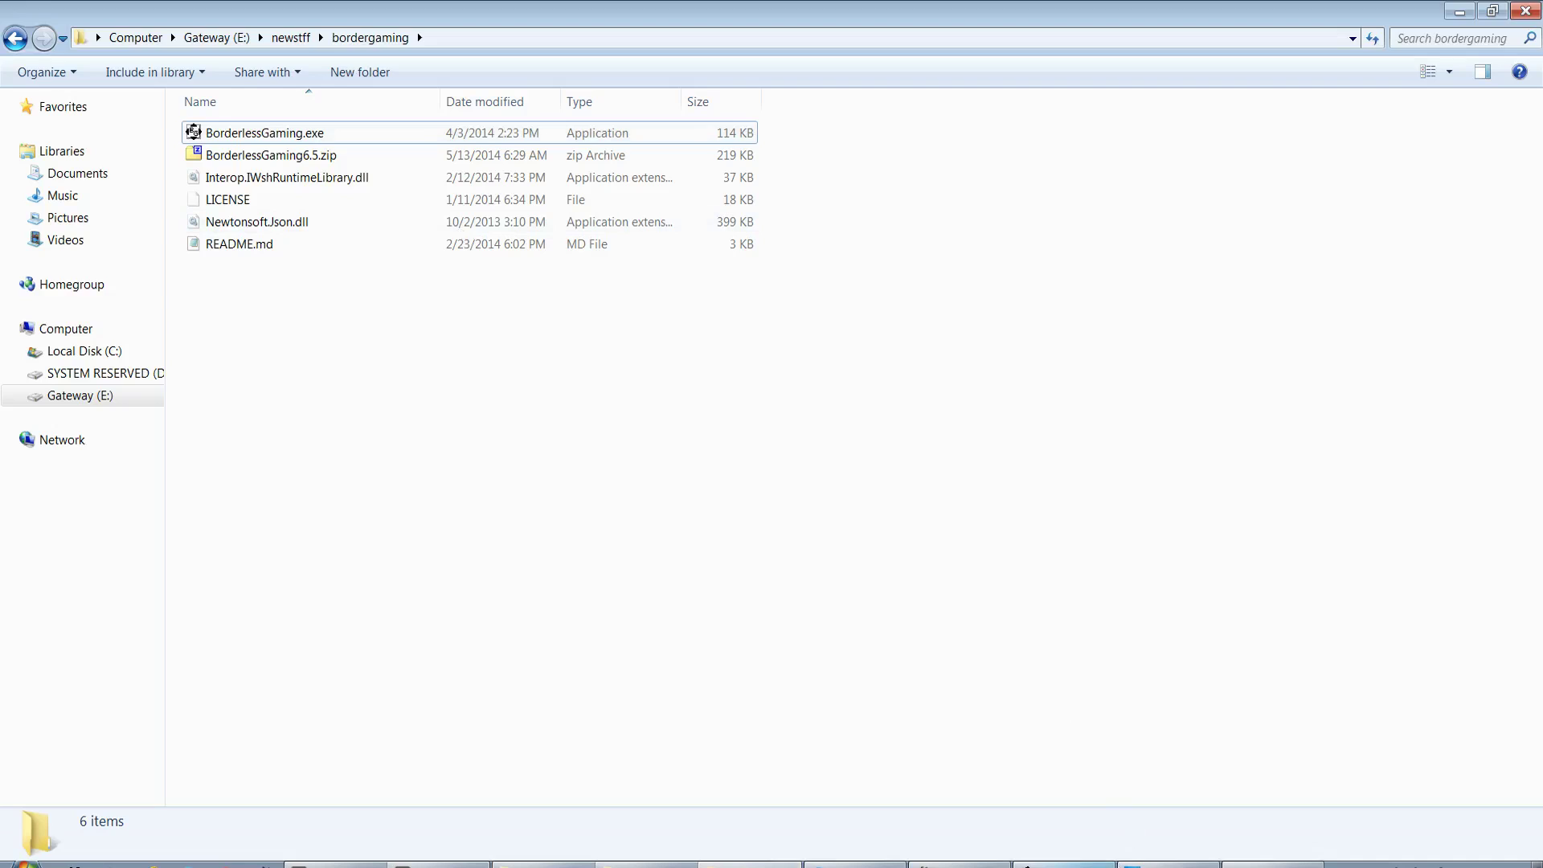
- Switch to the running Lost Saga game and bring the Borderless Gaming window in front of it
{"action": "left_click_drag", "start_coordinate": [752, 275], "coordinate": [592, 273]}
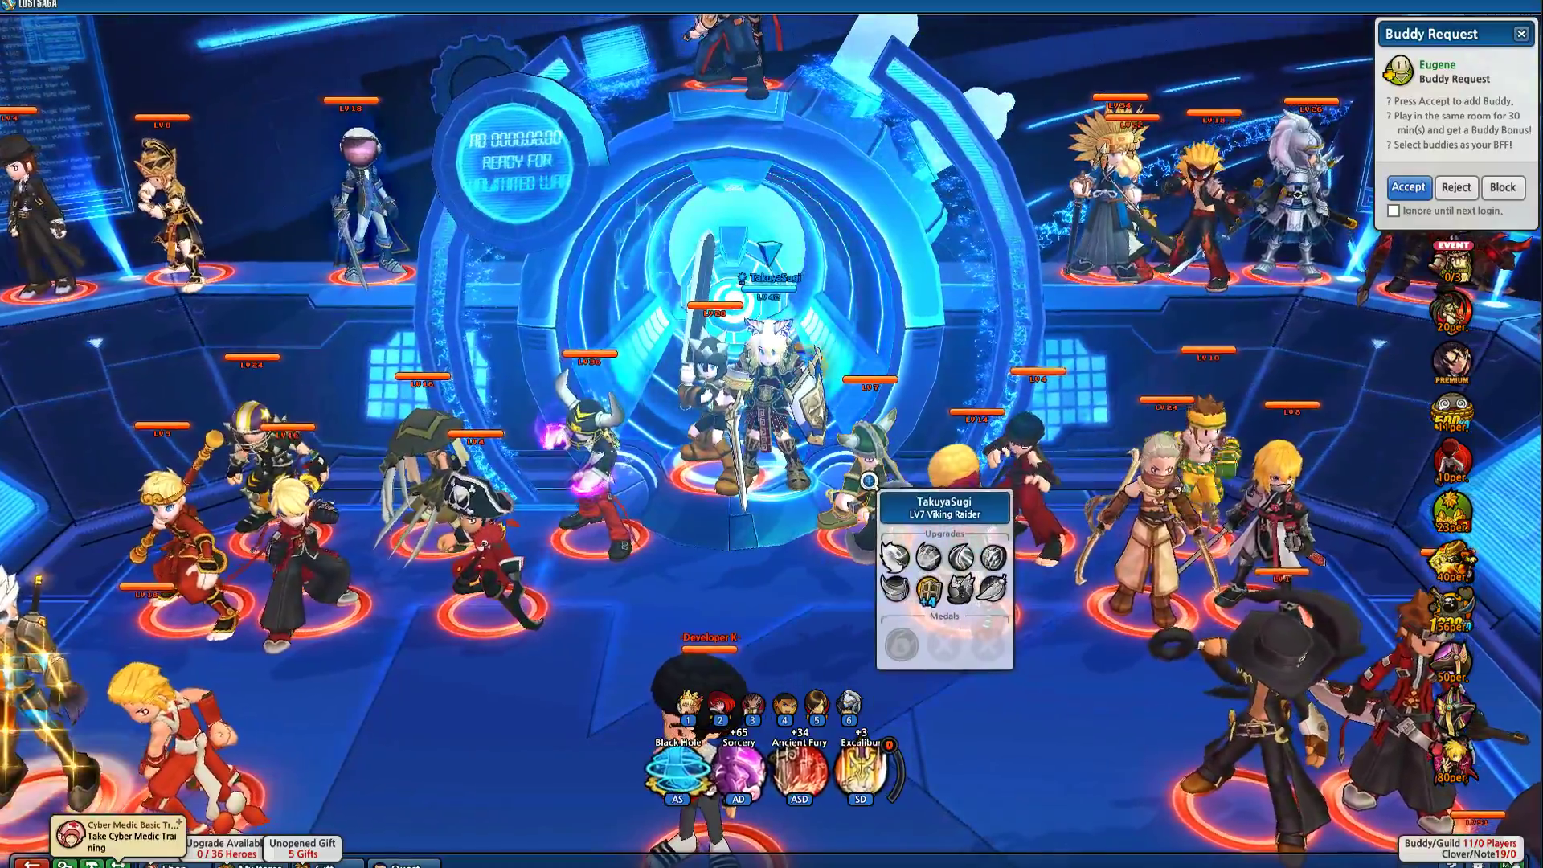
{"action": "left_click", "coordinate": [883, 482]}
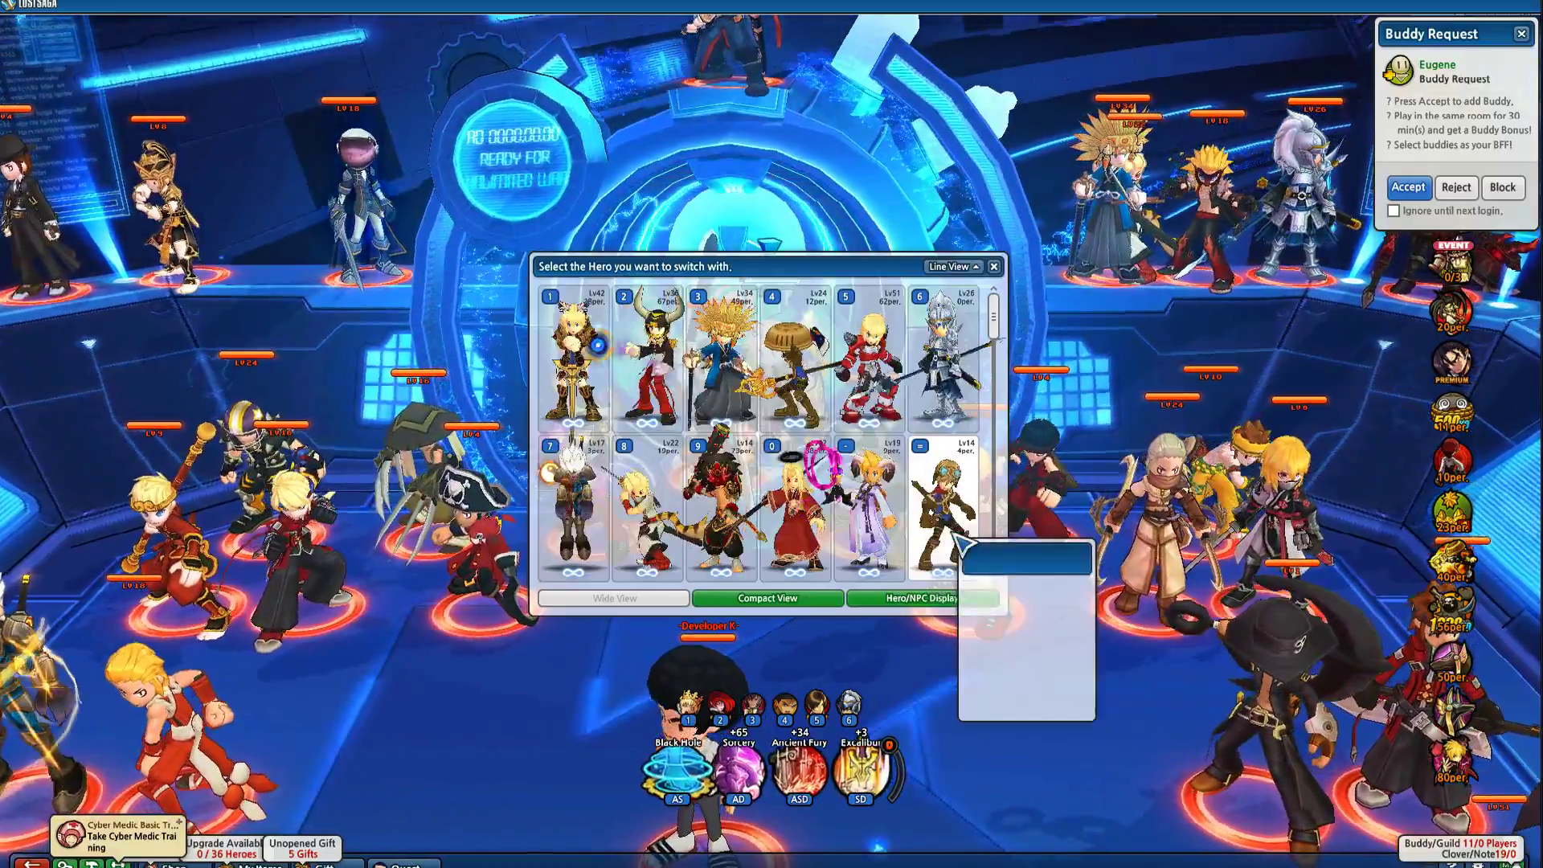
{"action": "left_click", "coordinate": [944, 607]}
{"action": "key", "text": "alt+Tab"}
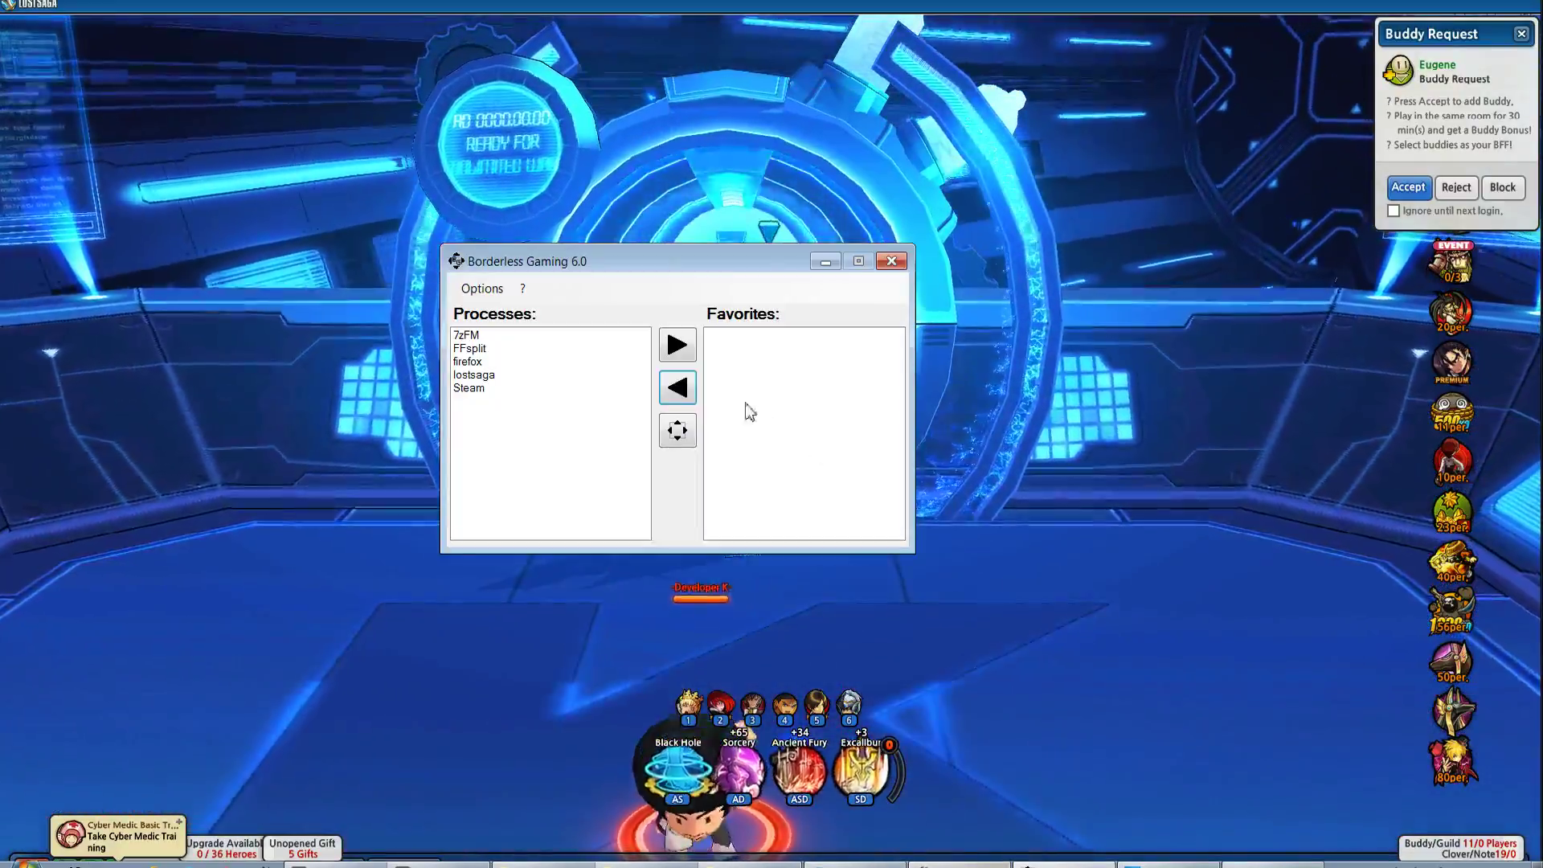
- Add the lostsaga process to the favorites, view the game borderless, and return to Borderless Gaming
{"action": "left_click", "coordinate": [477, 376]}
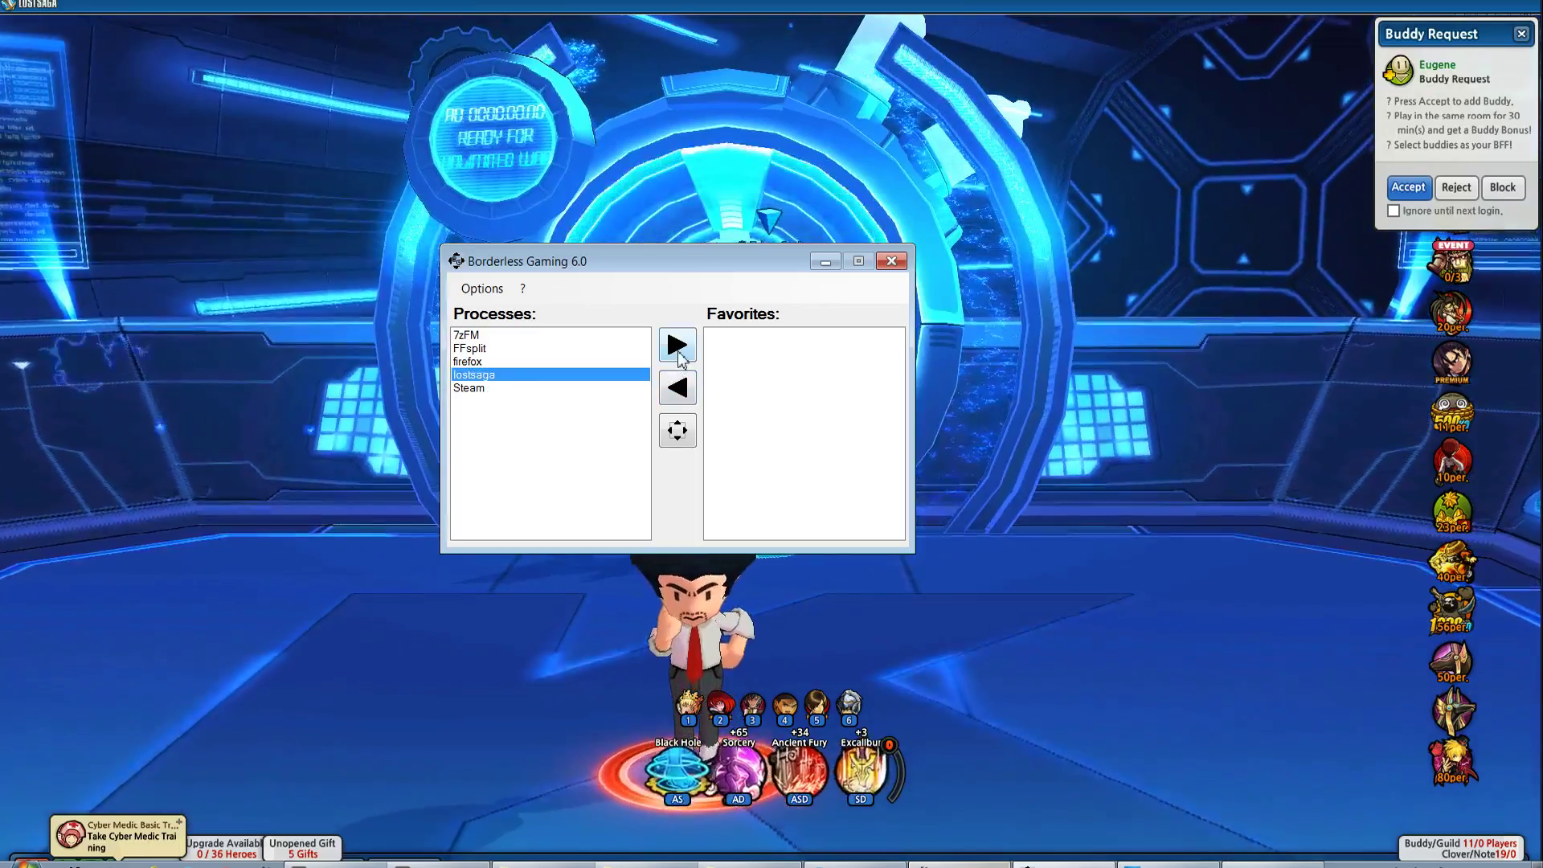
{"action": "left_click", "coordinate": [677, 345]}
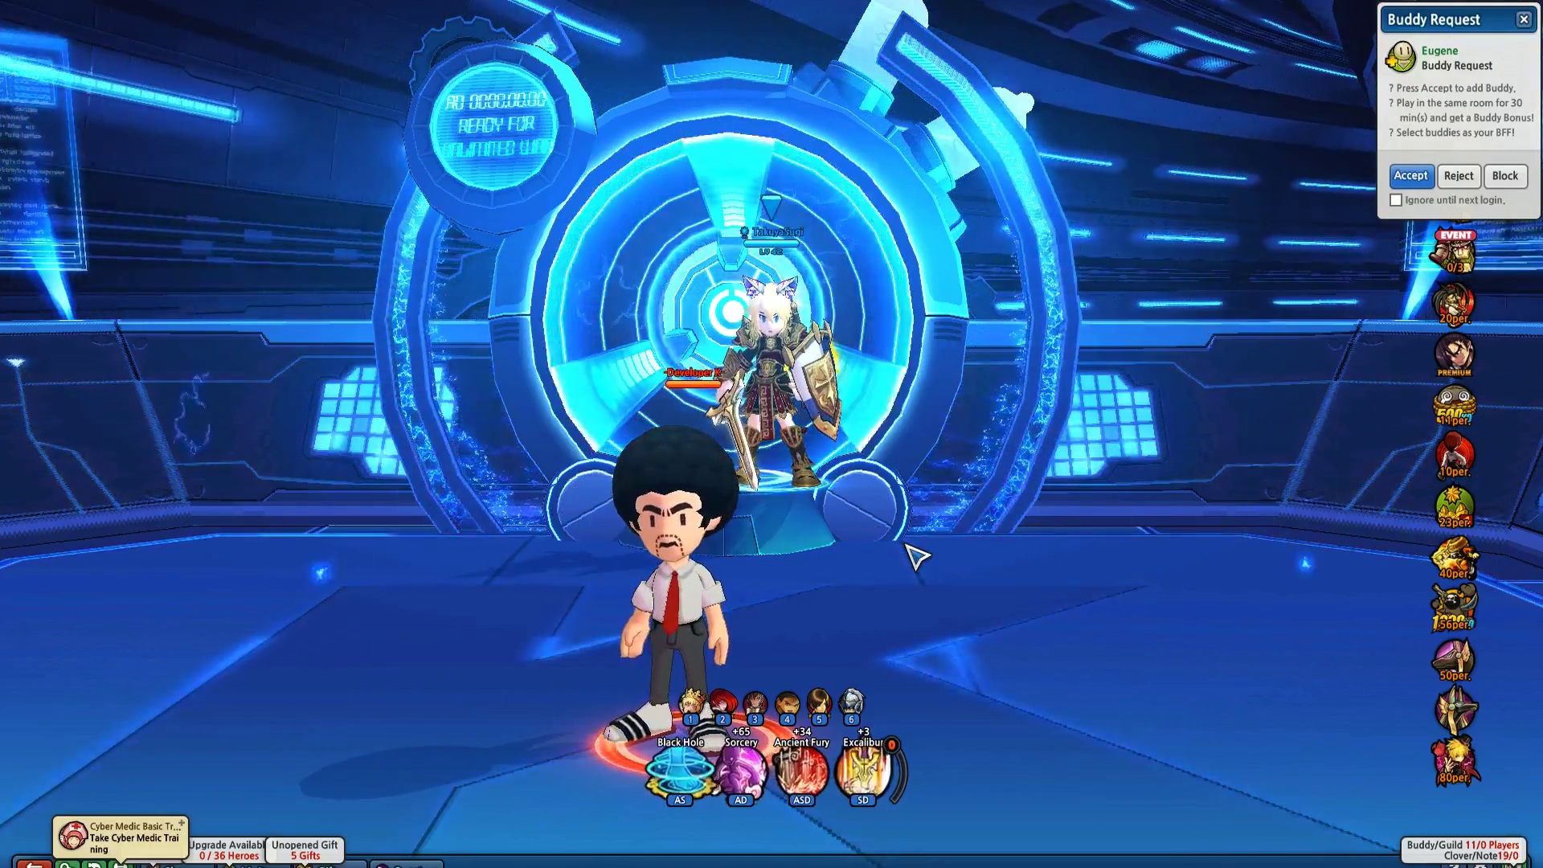
{"action": "key", "text": "alt+Tab"}
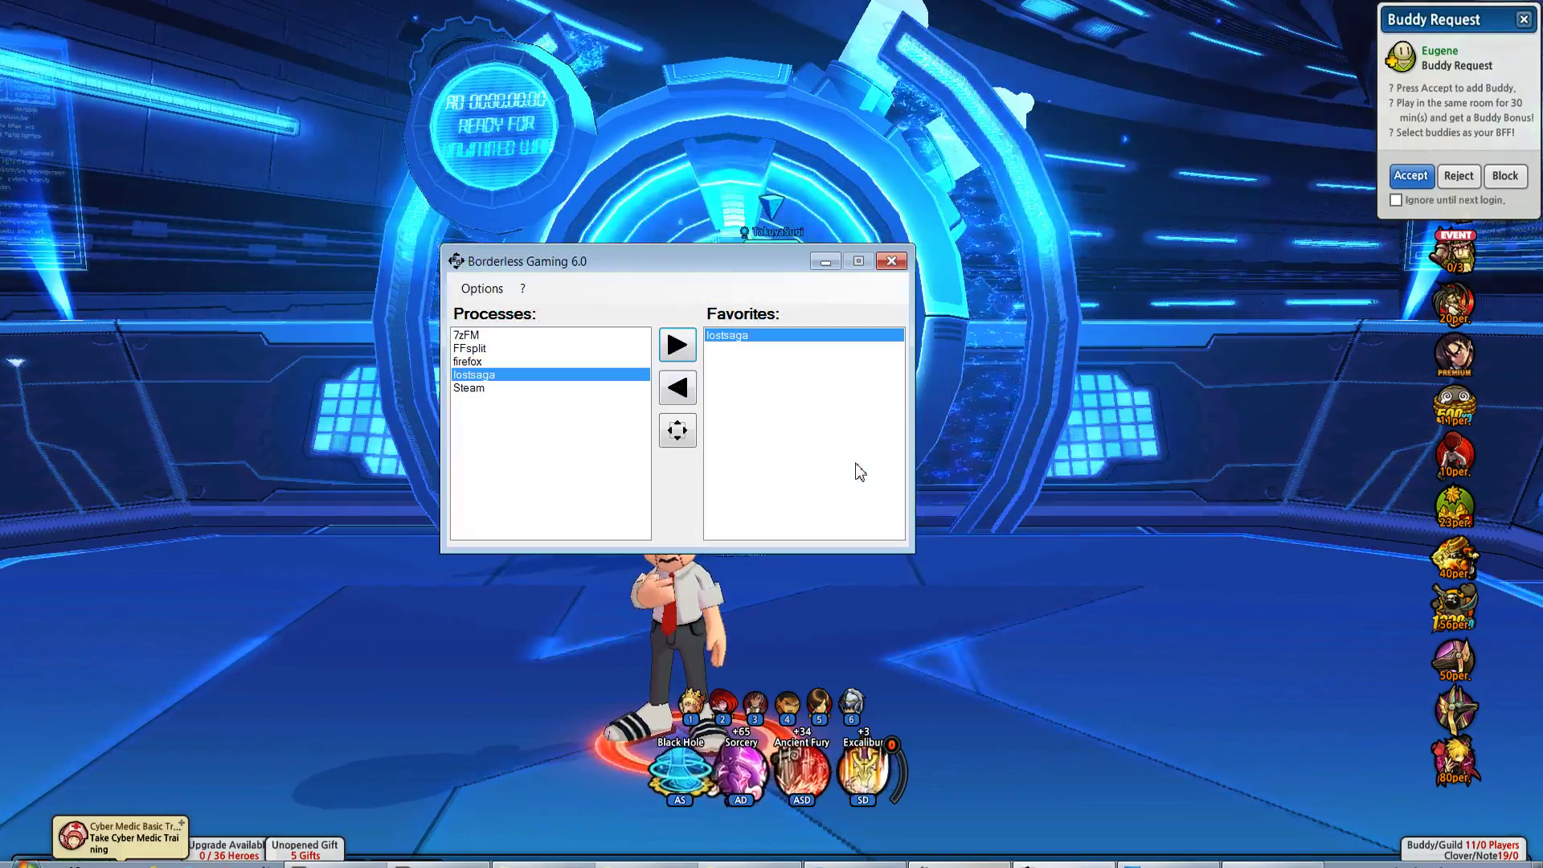
- Bring up Metal Gear Rising: Revengeance from Steam and add its process to the Borderless Gaming favorites, then focus the game
{"action": "key", "text": "alt+Tab"}
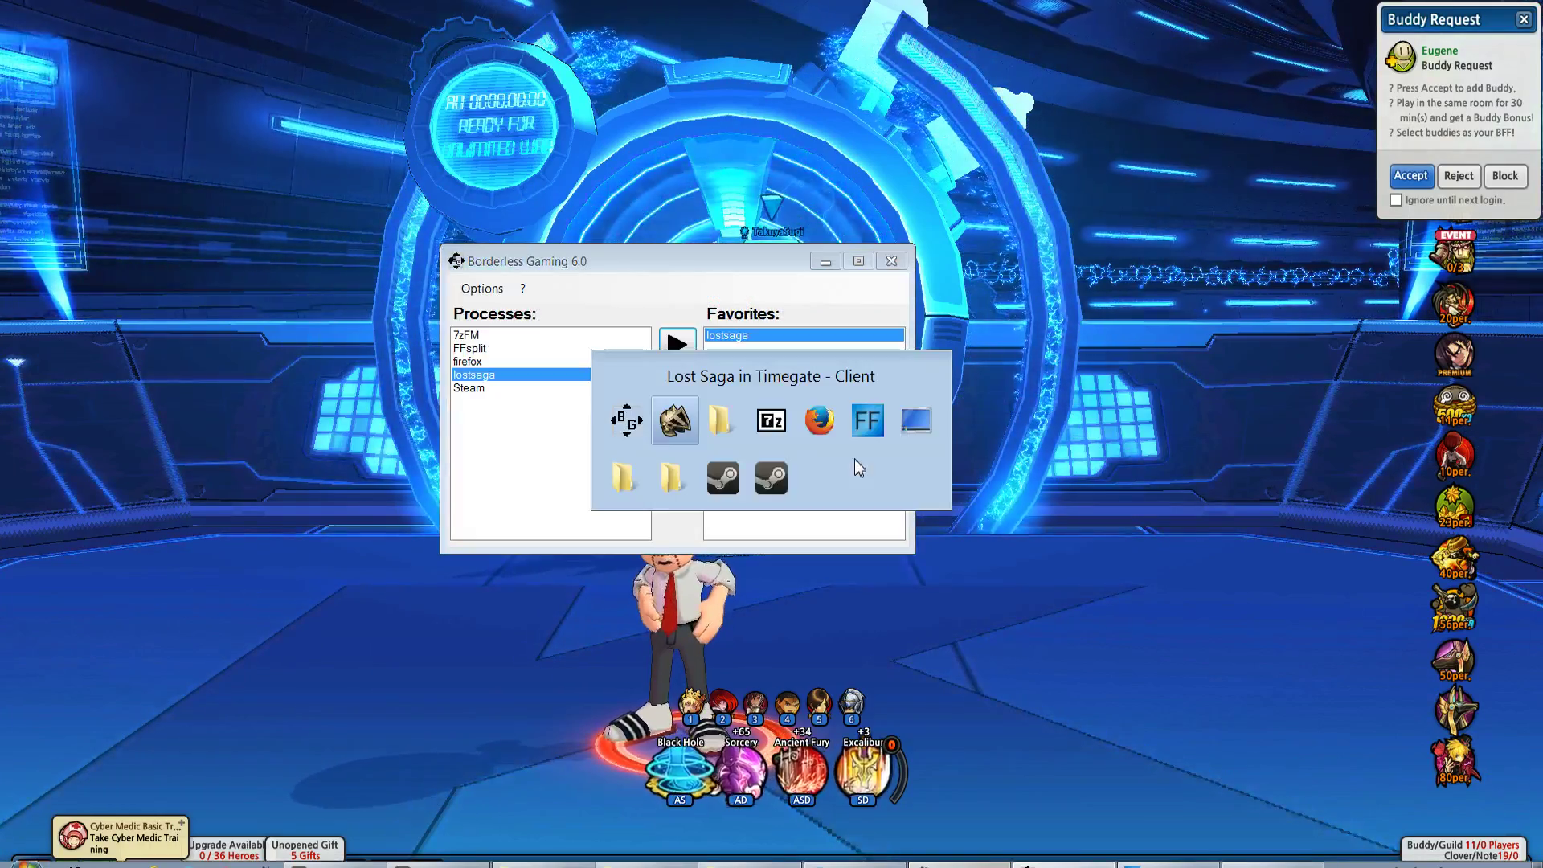
{"action": "left_click", "coordinate": [774, 479]}
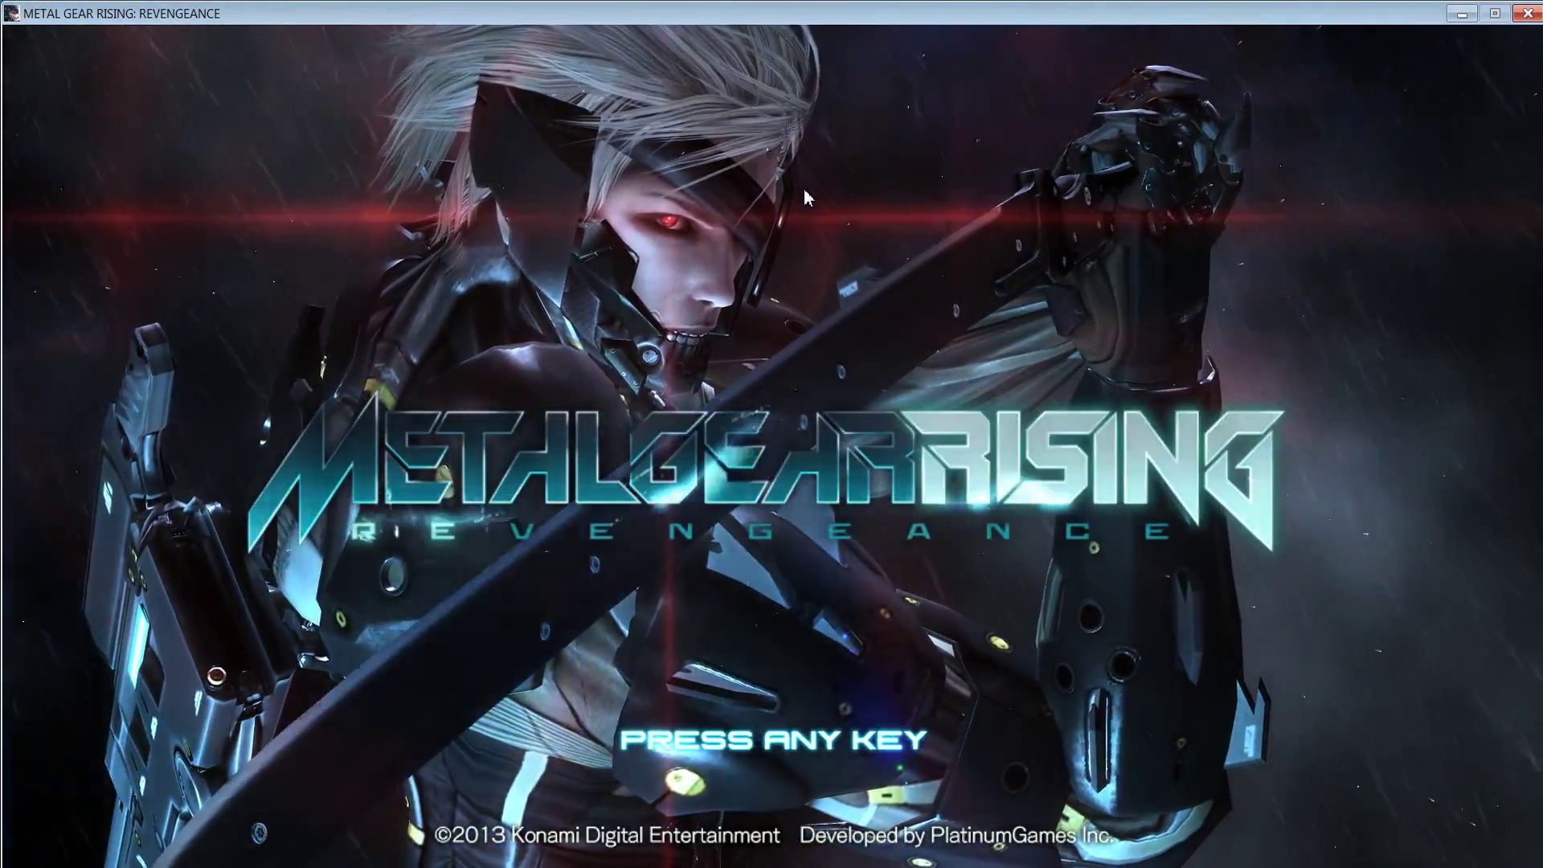
{"action": "key", "text": "alt+Tab"}
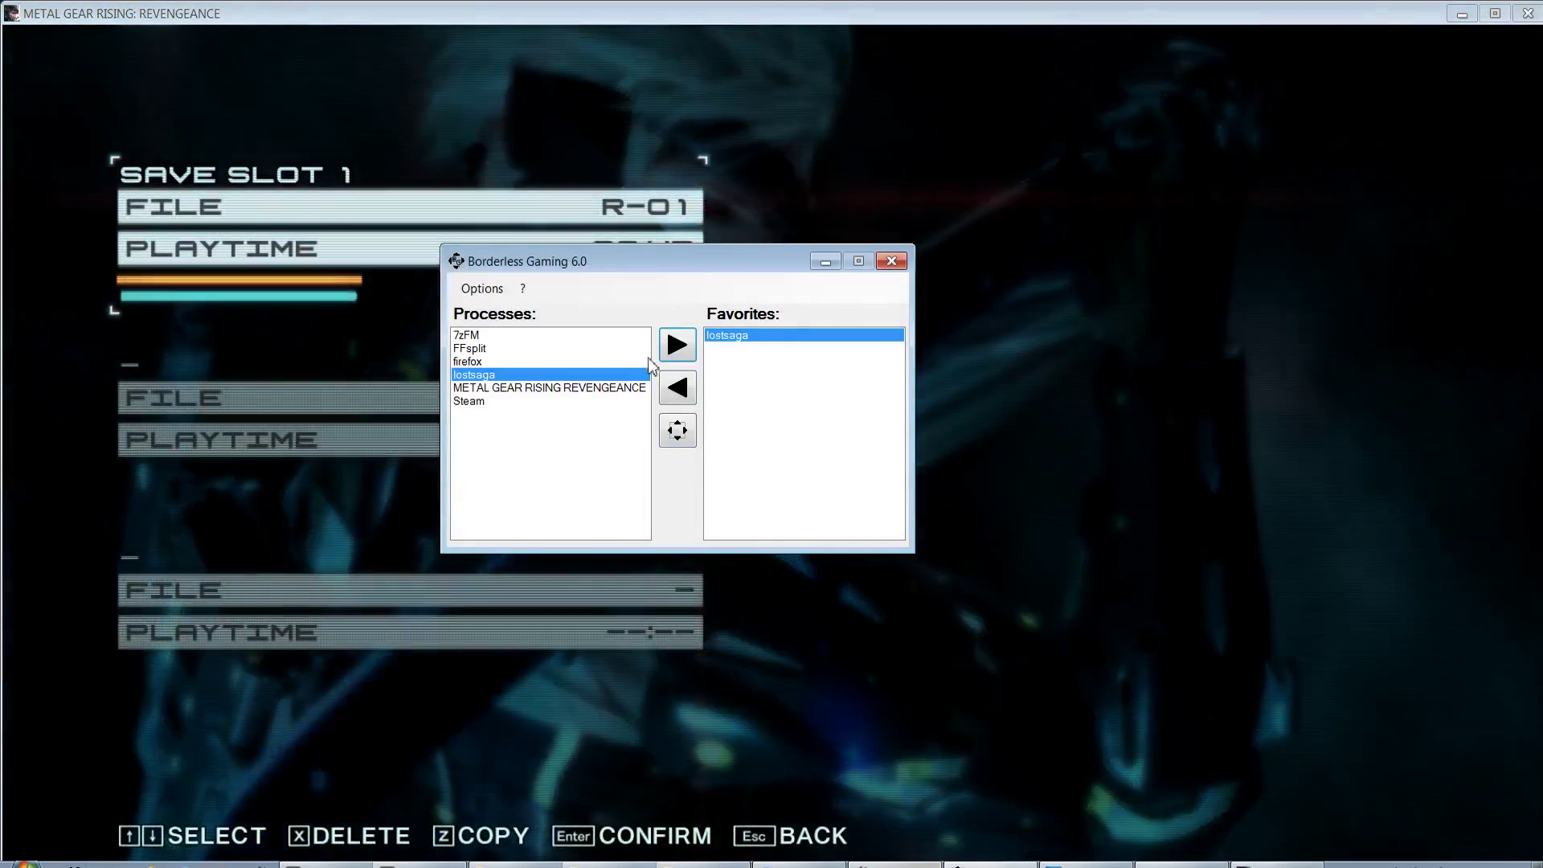
{"action": "left_click", "coordinate": [586, 389]}
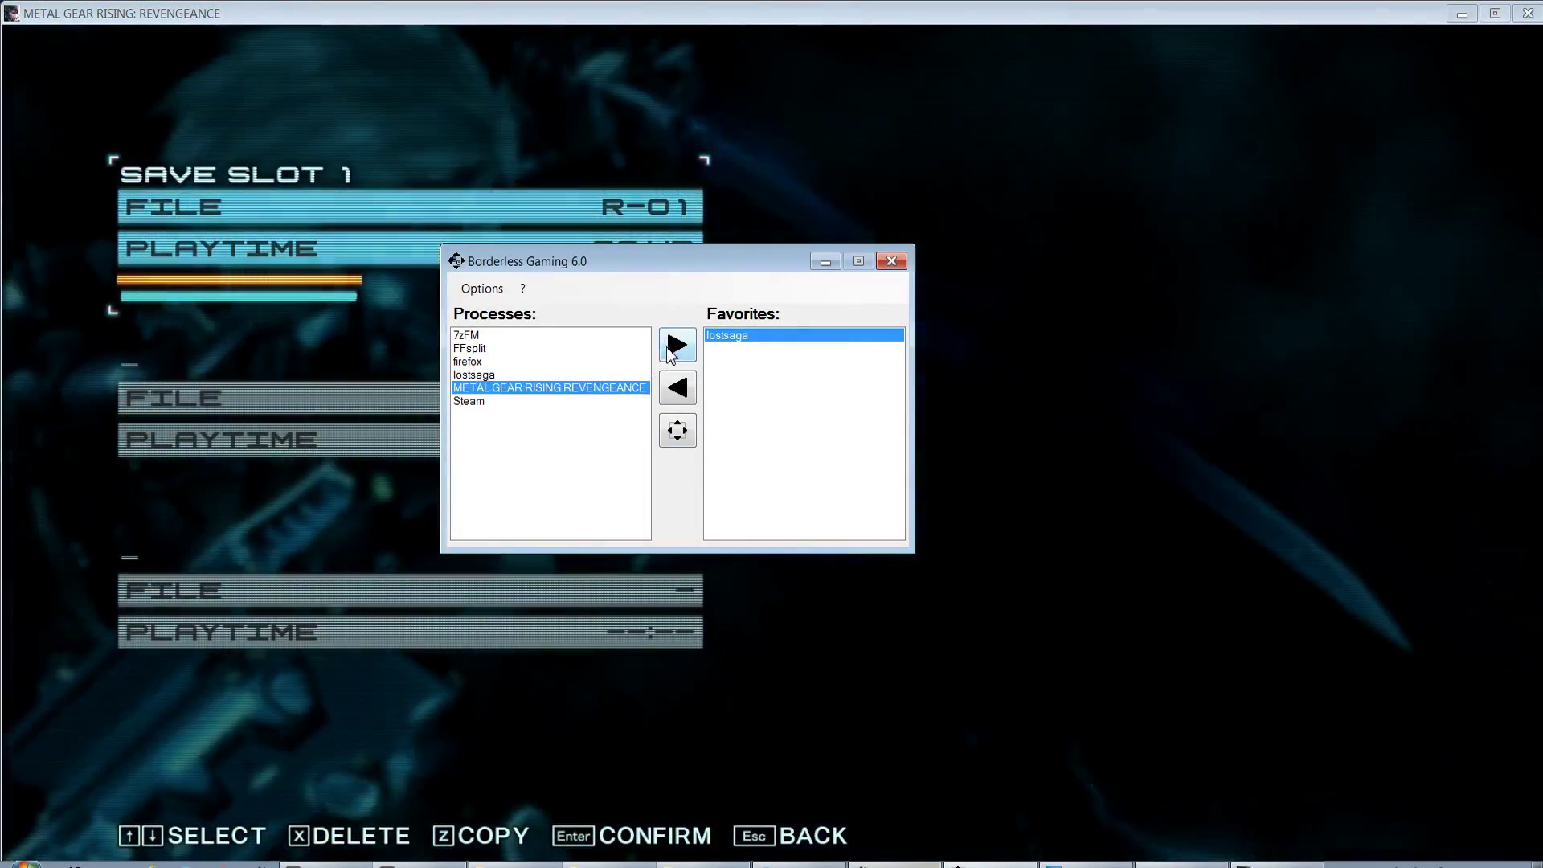
{"action": "left_click", "coordinate": [678, 345]}
{"action": "left_click", "coordinate": [1023, 355]}
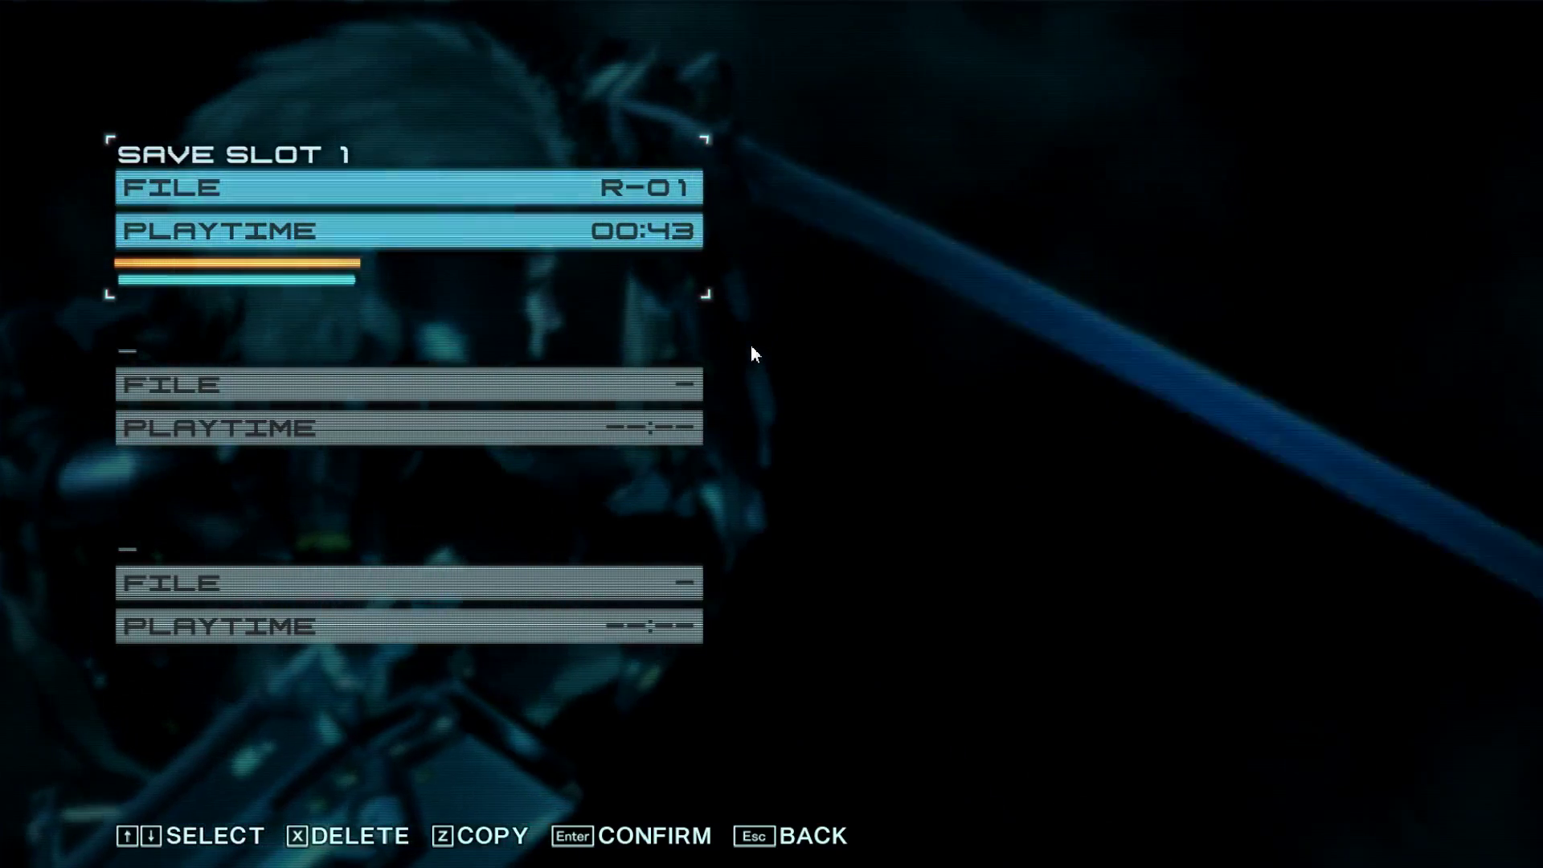
- Close Metal Gear Rising: Revengeance, bring Borderless Gaming to the front, and switch back to the Lost Saga game
{"action": "key", "text": "alt+Tab"}
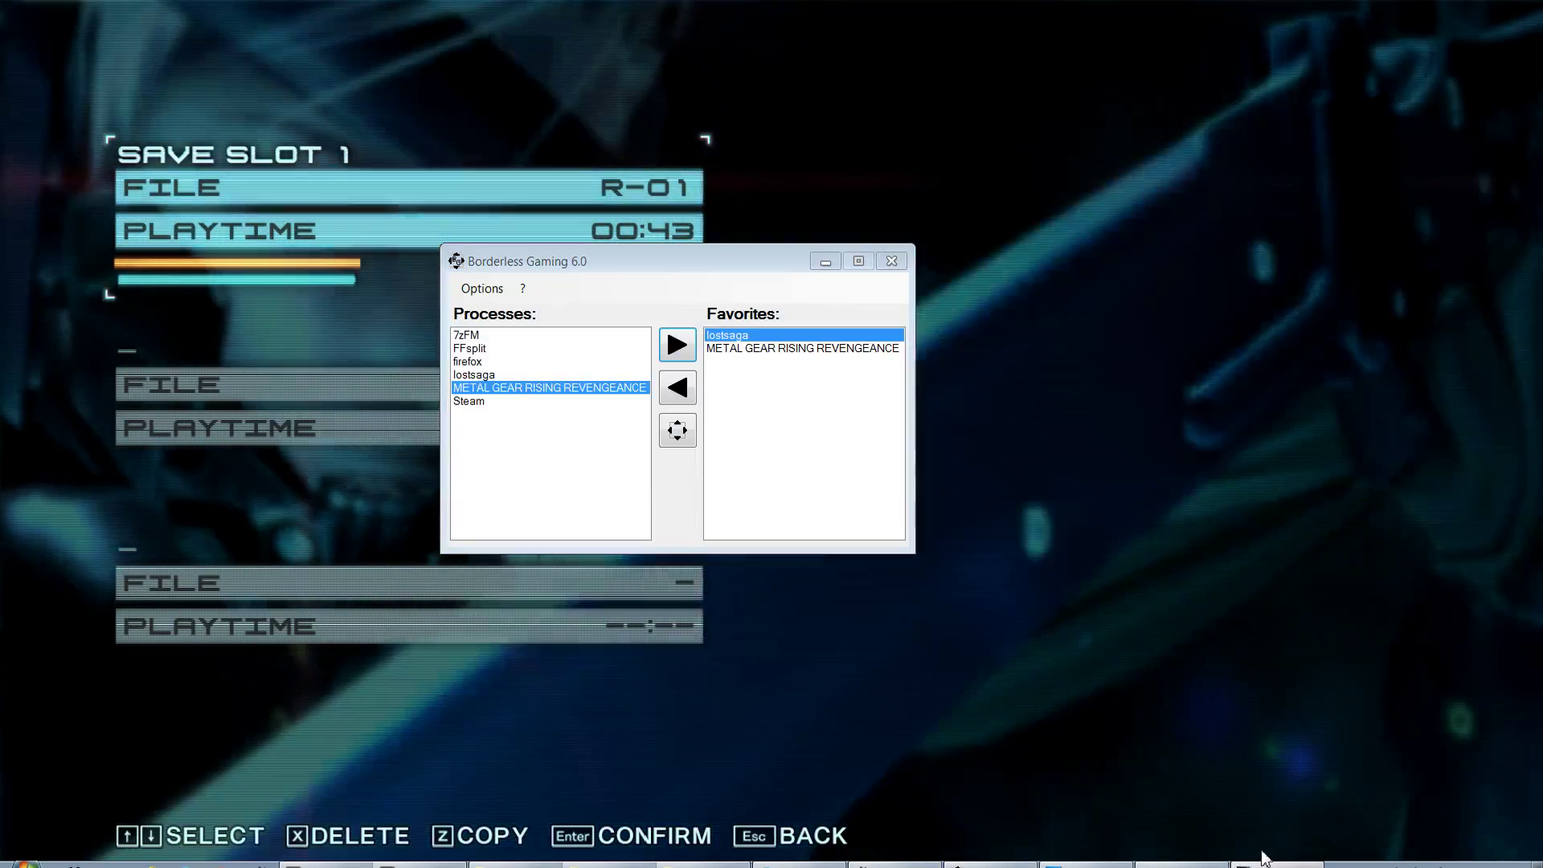
{"action": "left_click", "coordinate": [1263, 862]}
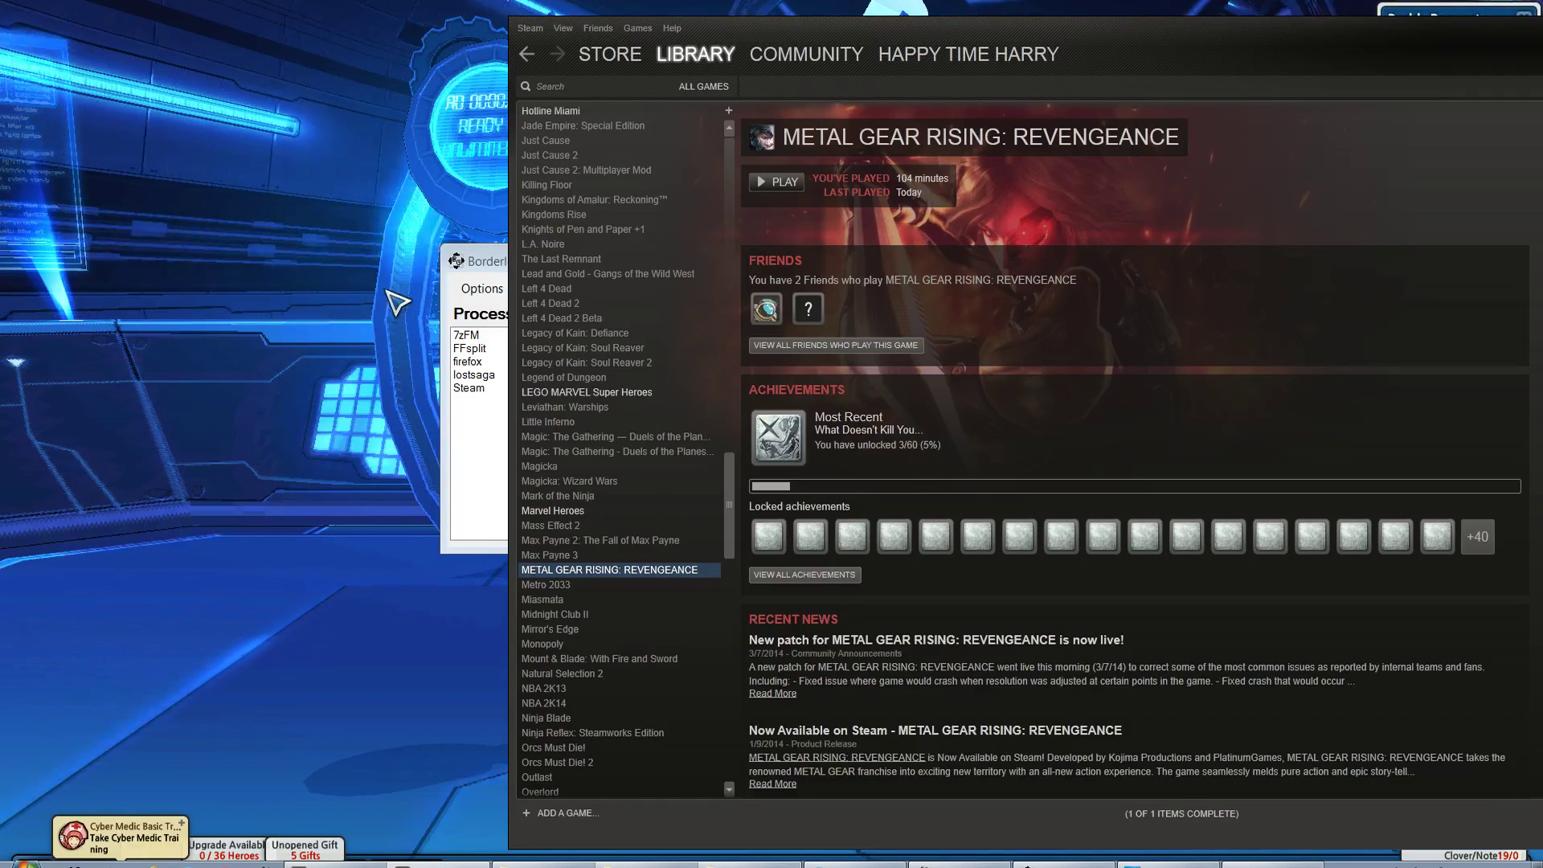
{"action": "left_click", "coordinate": [477, 251]}
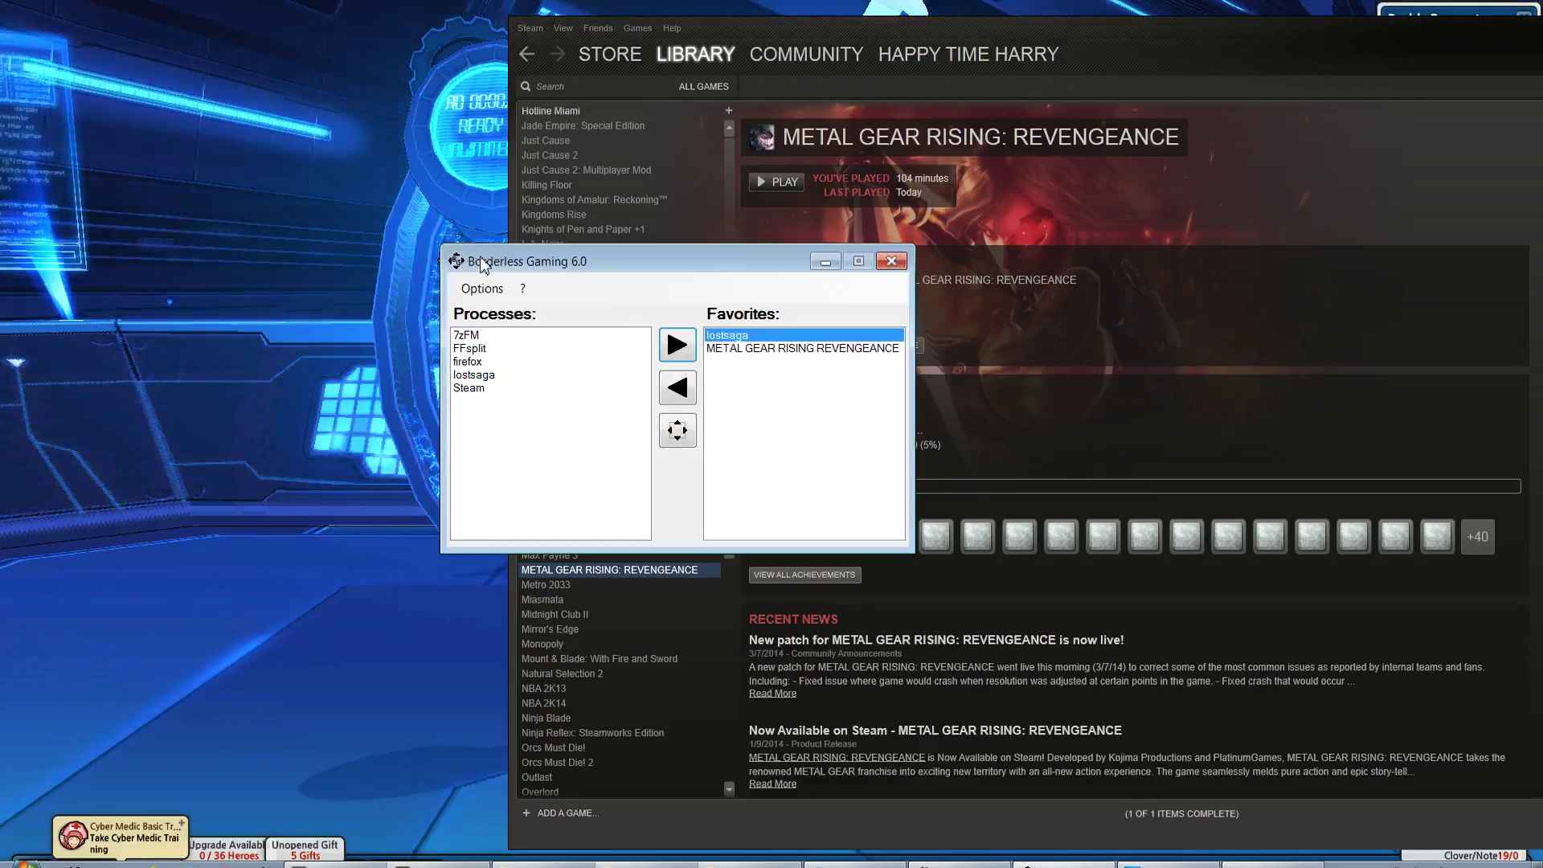
{"action": "left_click", "coordinate": [270, 353]}
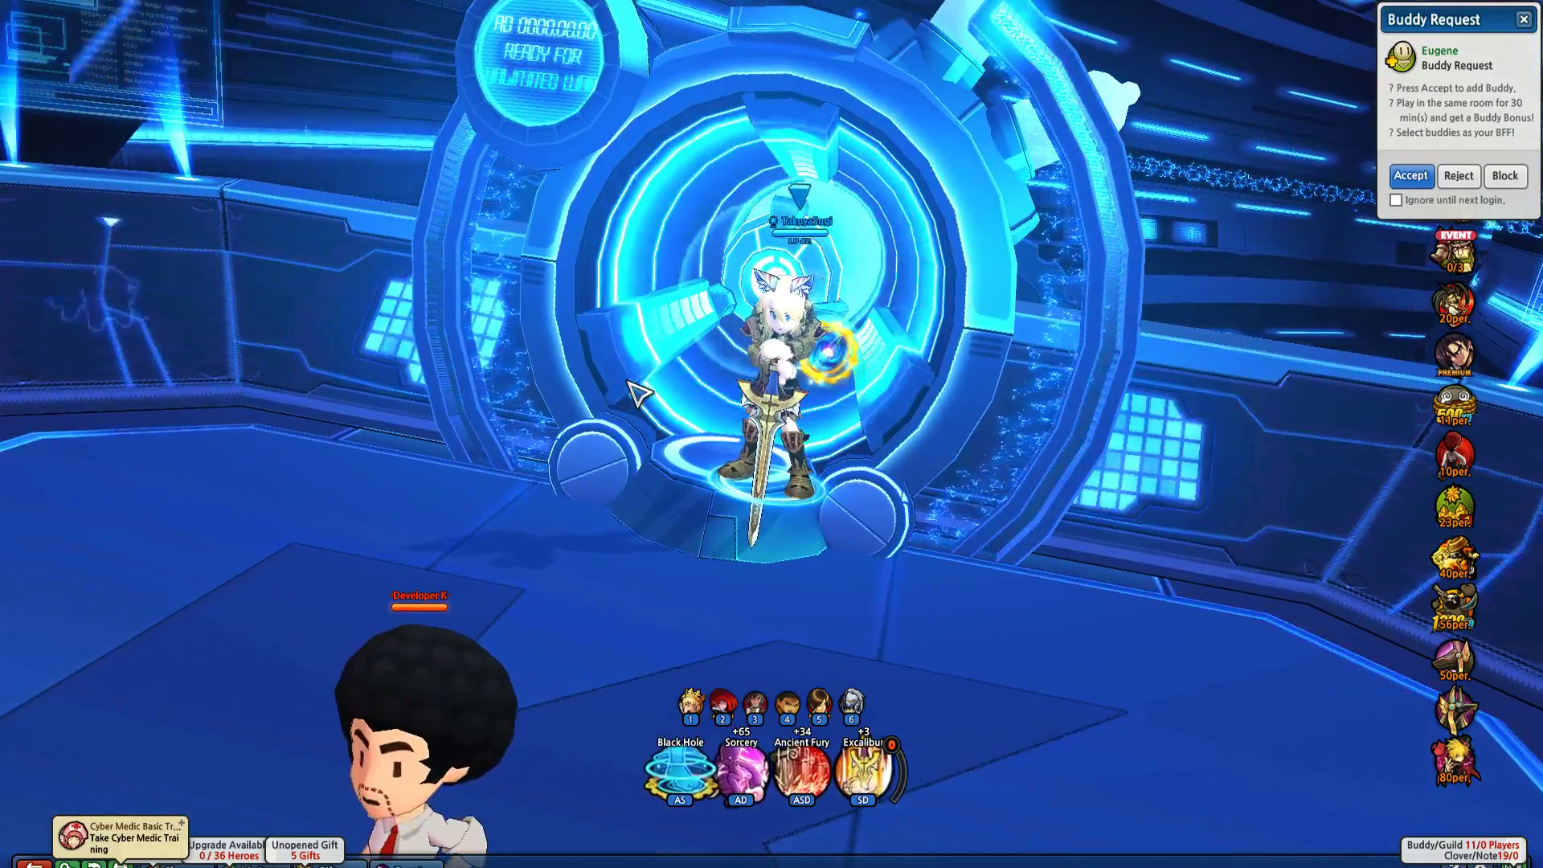
- Move the character around the Lost Saga arena in several directions to examine how the borderless game runs
{"action": "mouse_move", "coordinate": [826, 362]}
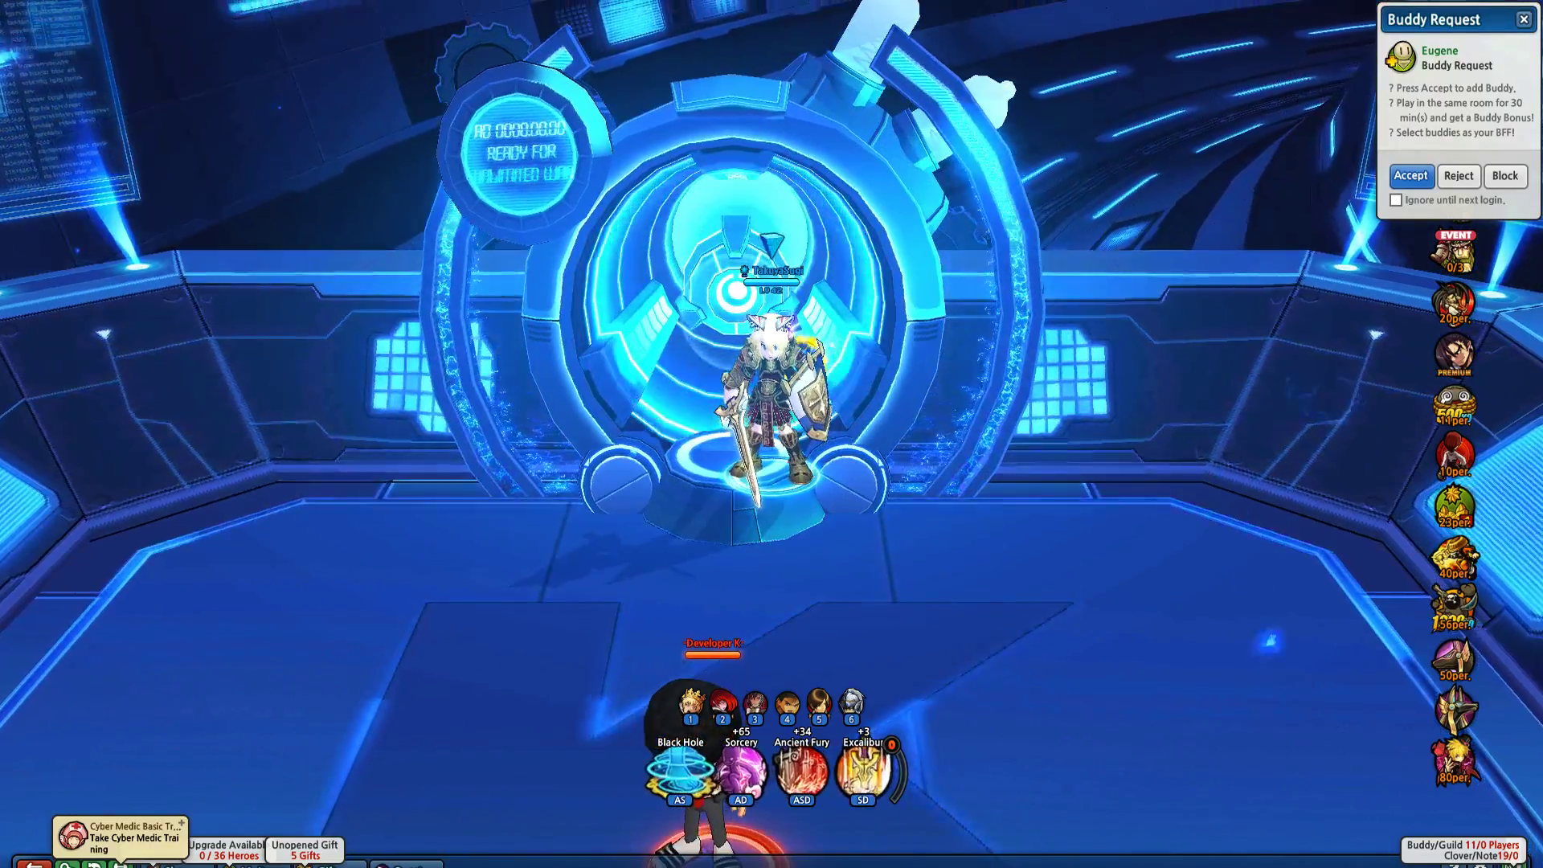
{"action": "key", "text": "w"}
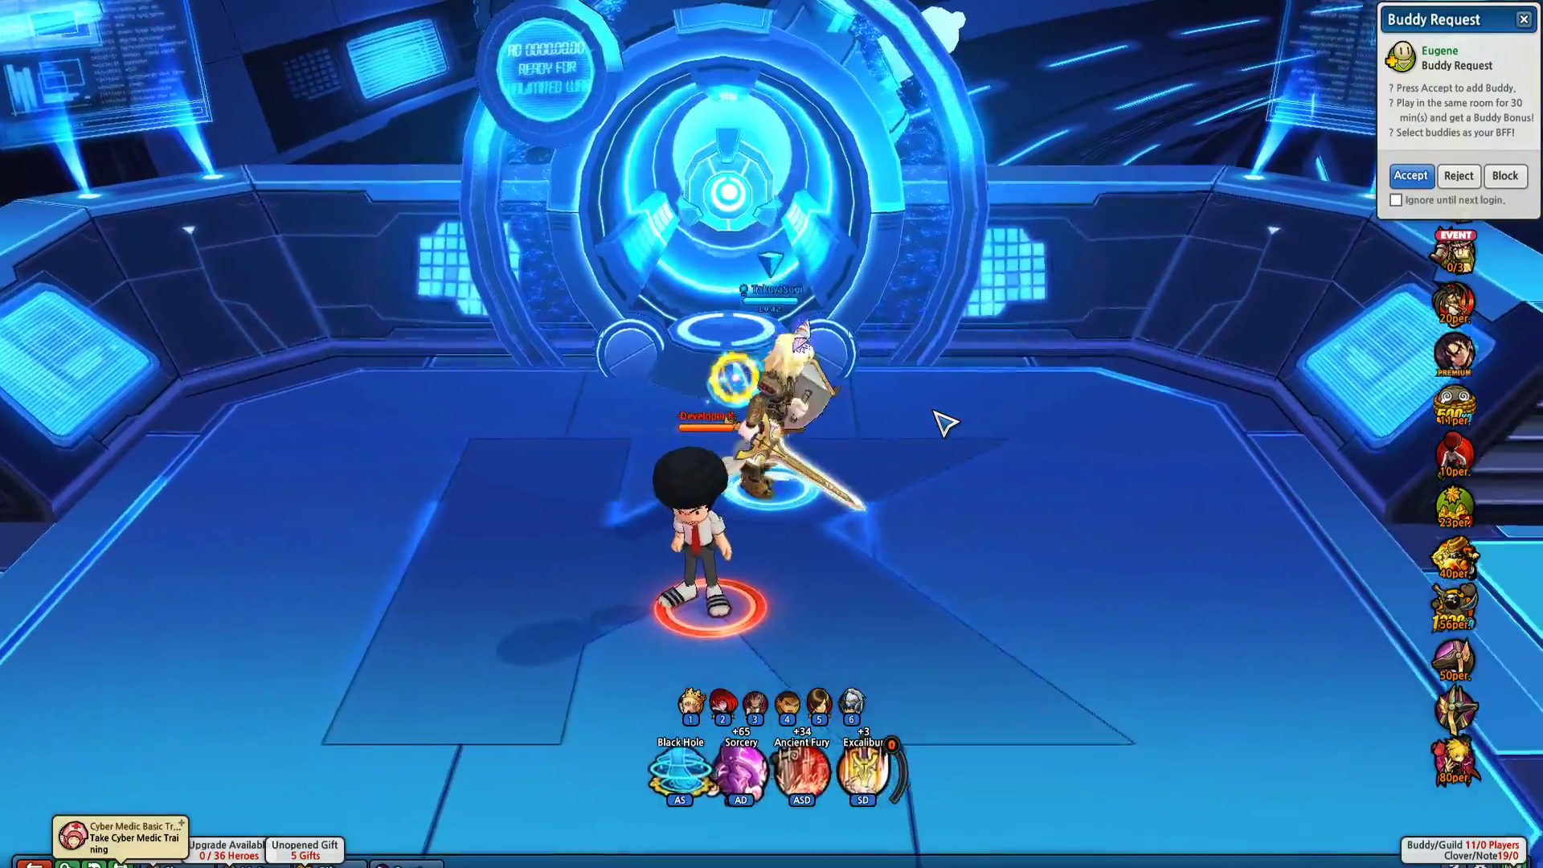
{"action": "key", "text": "w"}
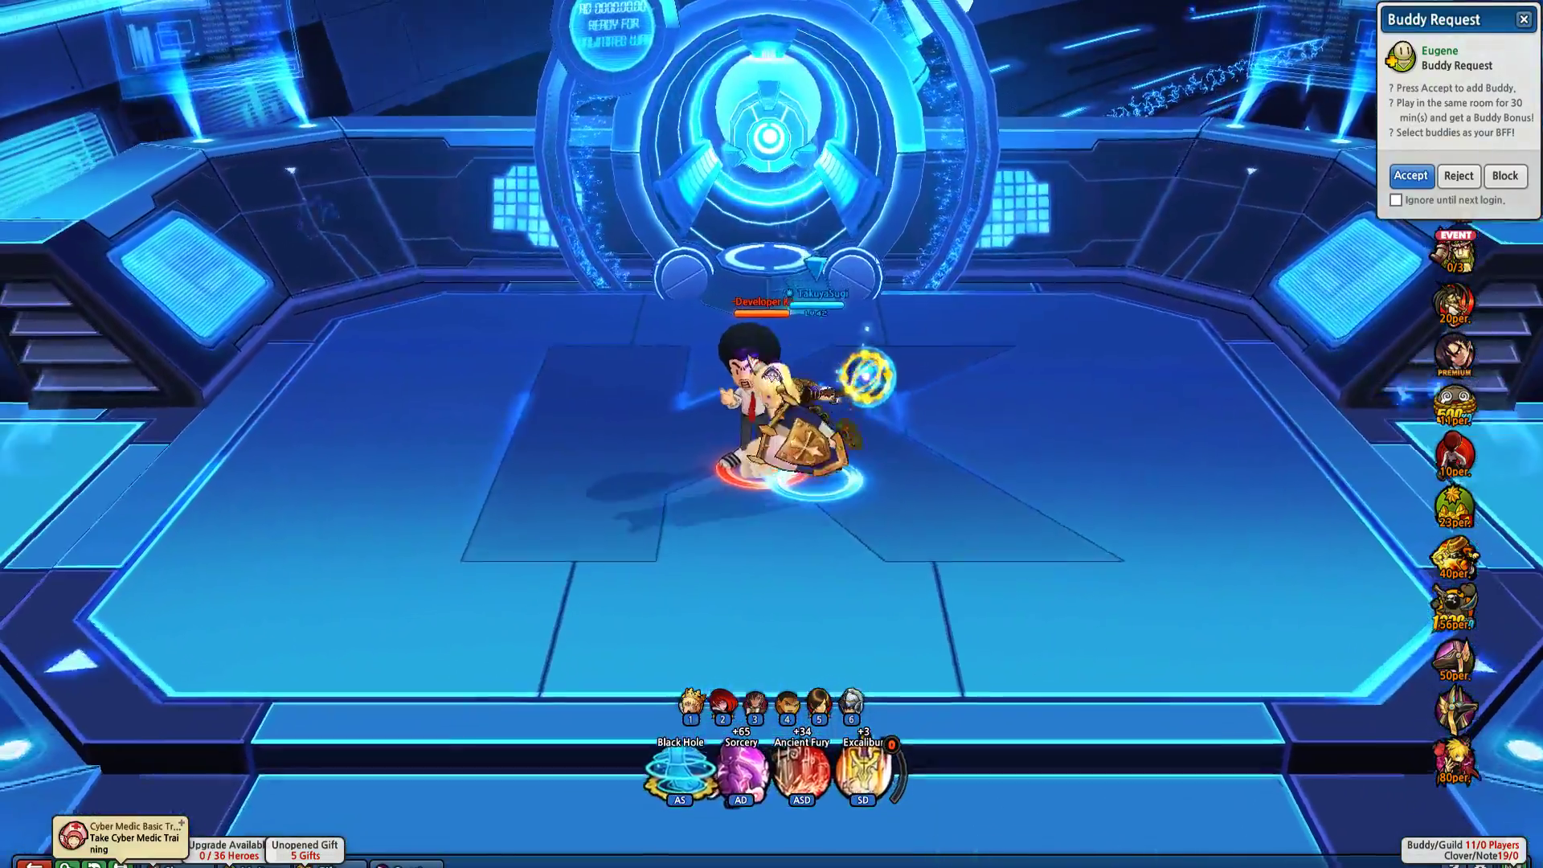
{"action": "key", "text": "a"}
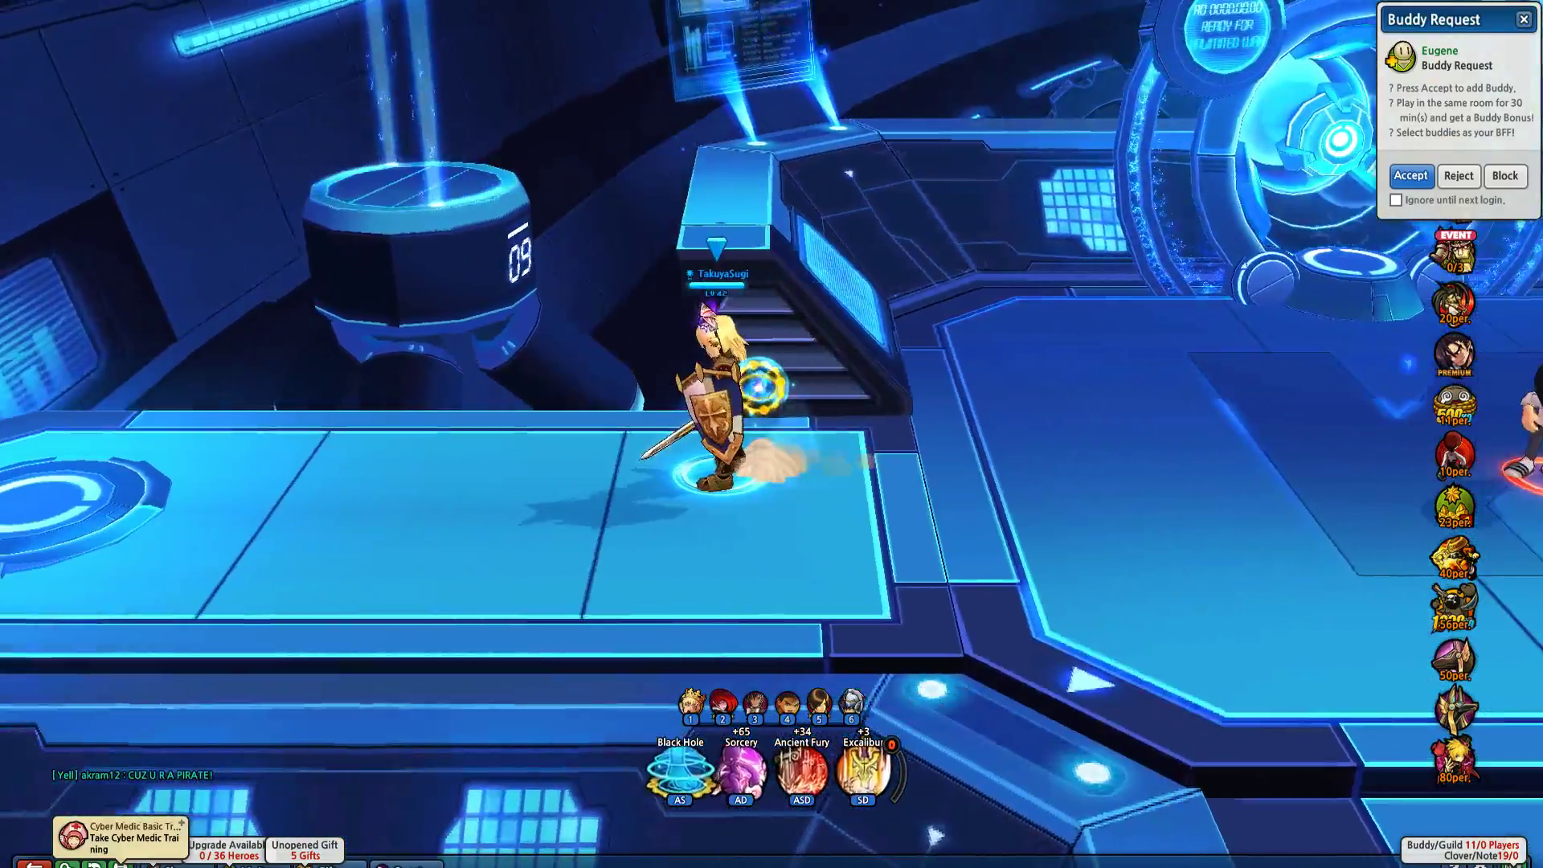
{"action": "key", "text": "d"}
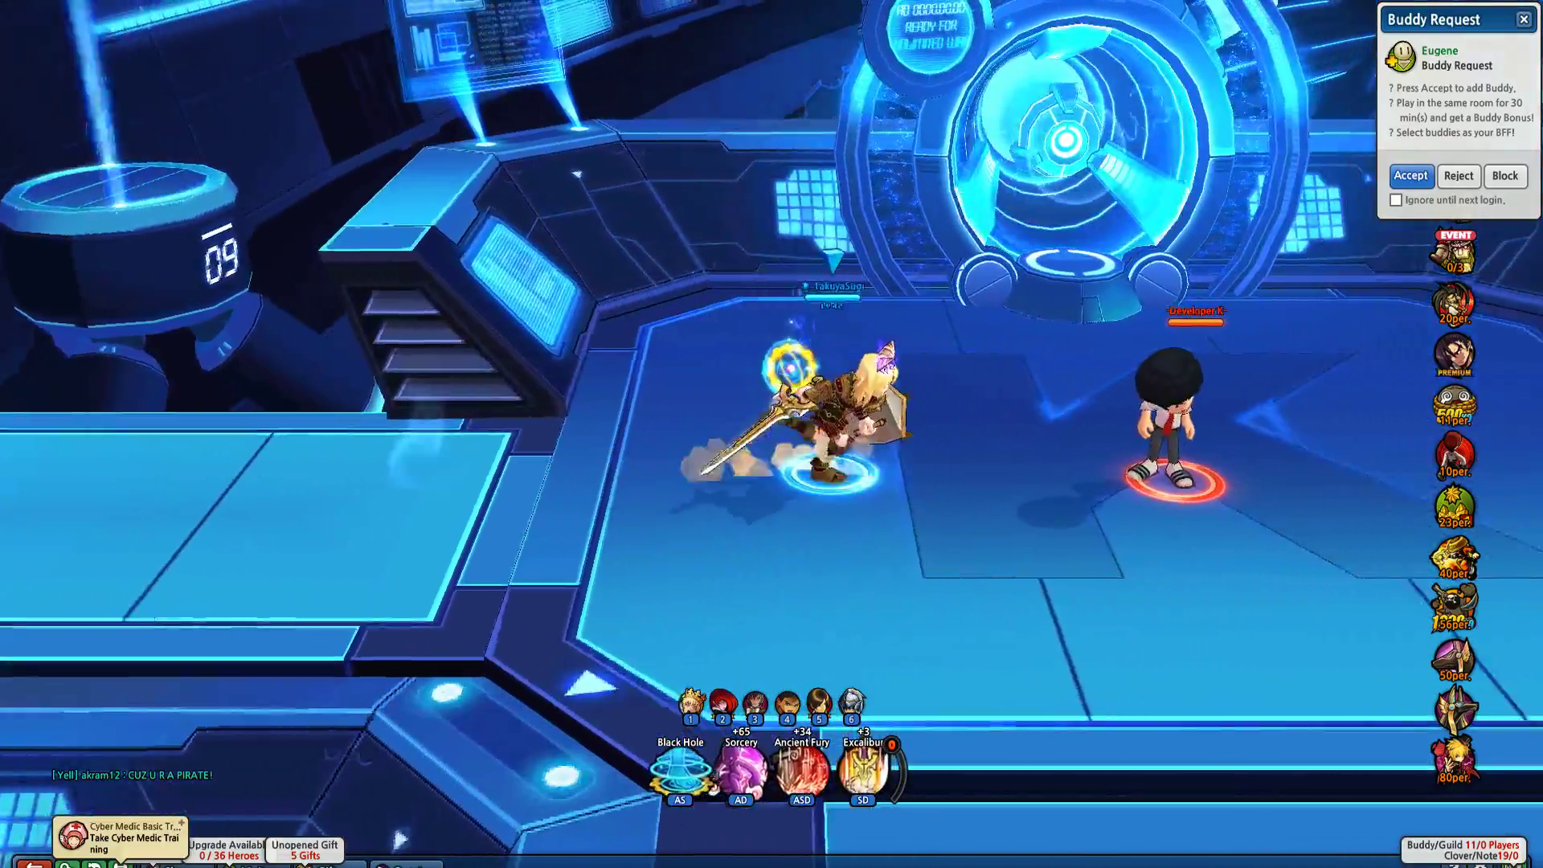
{"action": "key", "text": "d"}
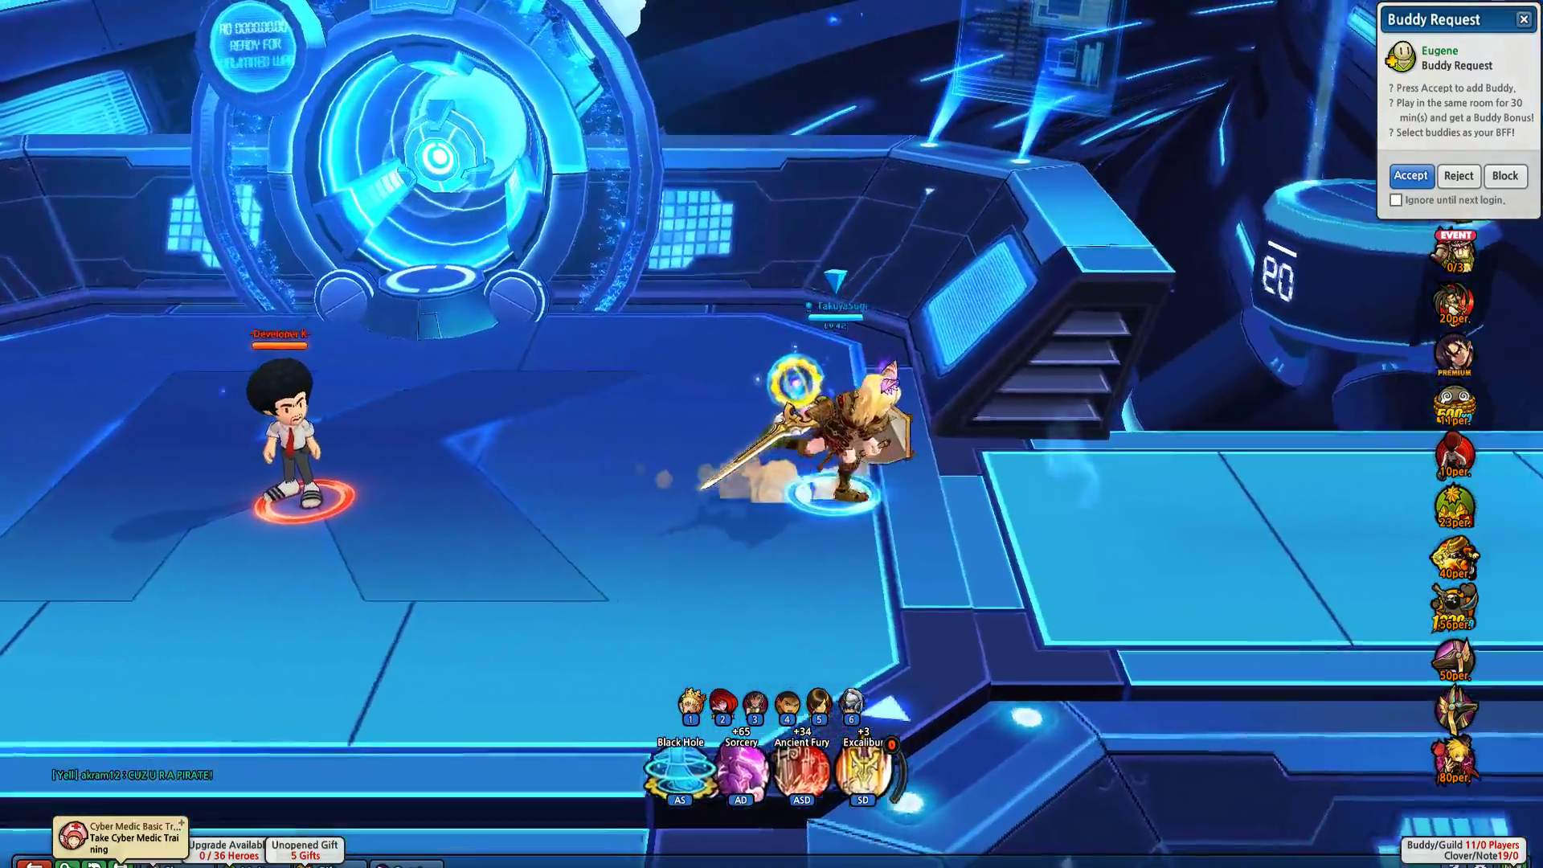
{"action": "key", "text": "w"}
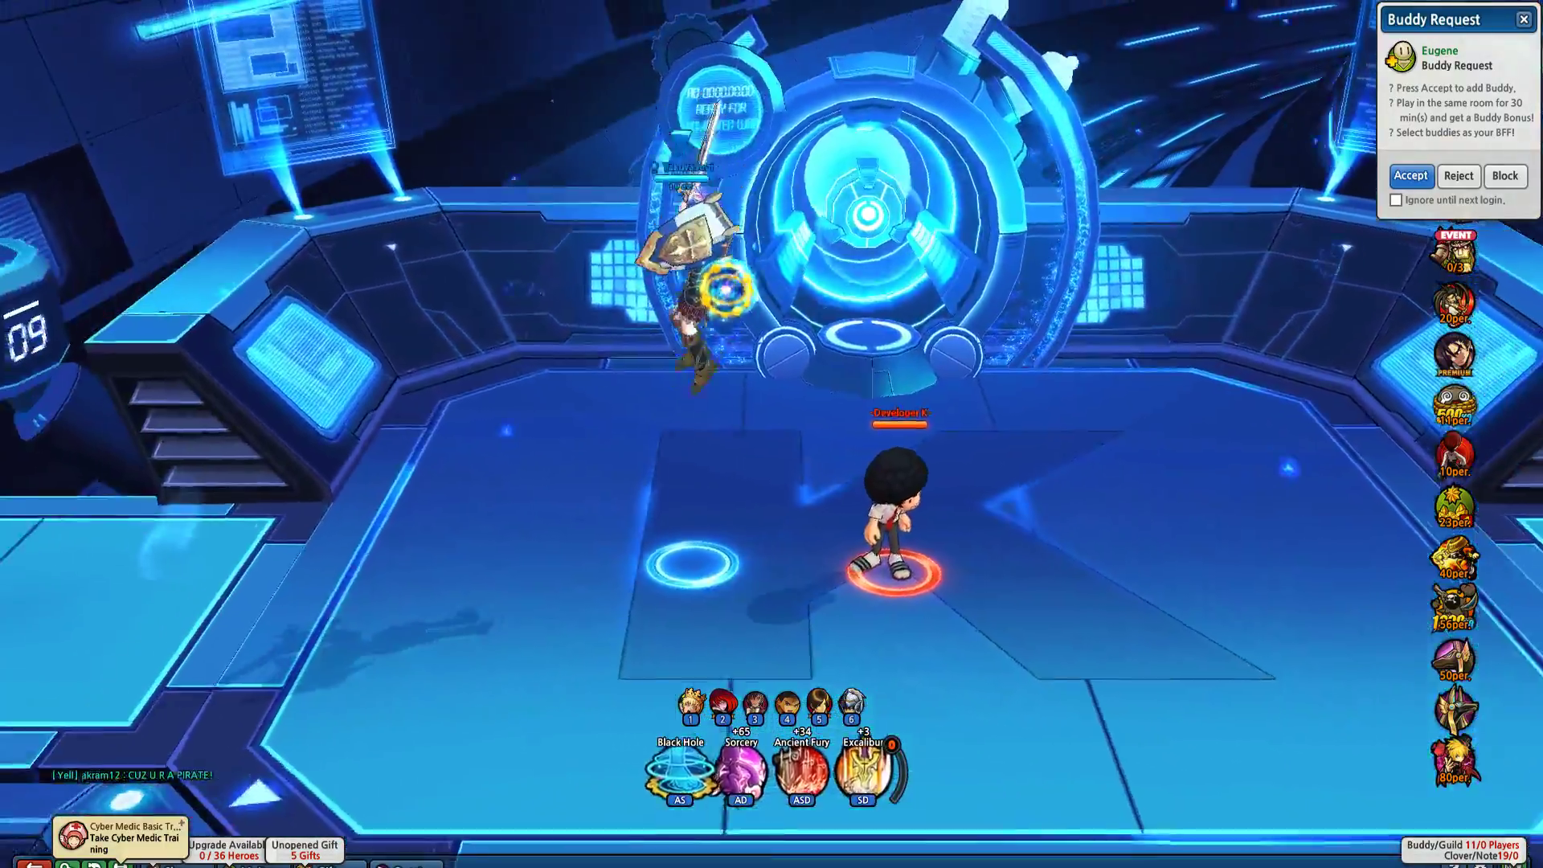
{"action": "key", "text": "s"}
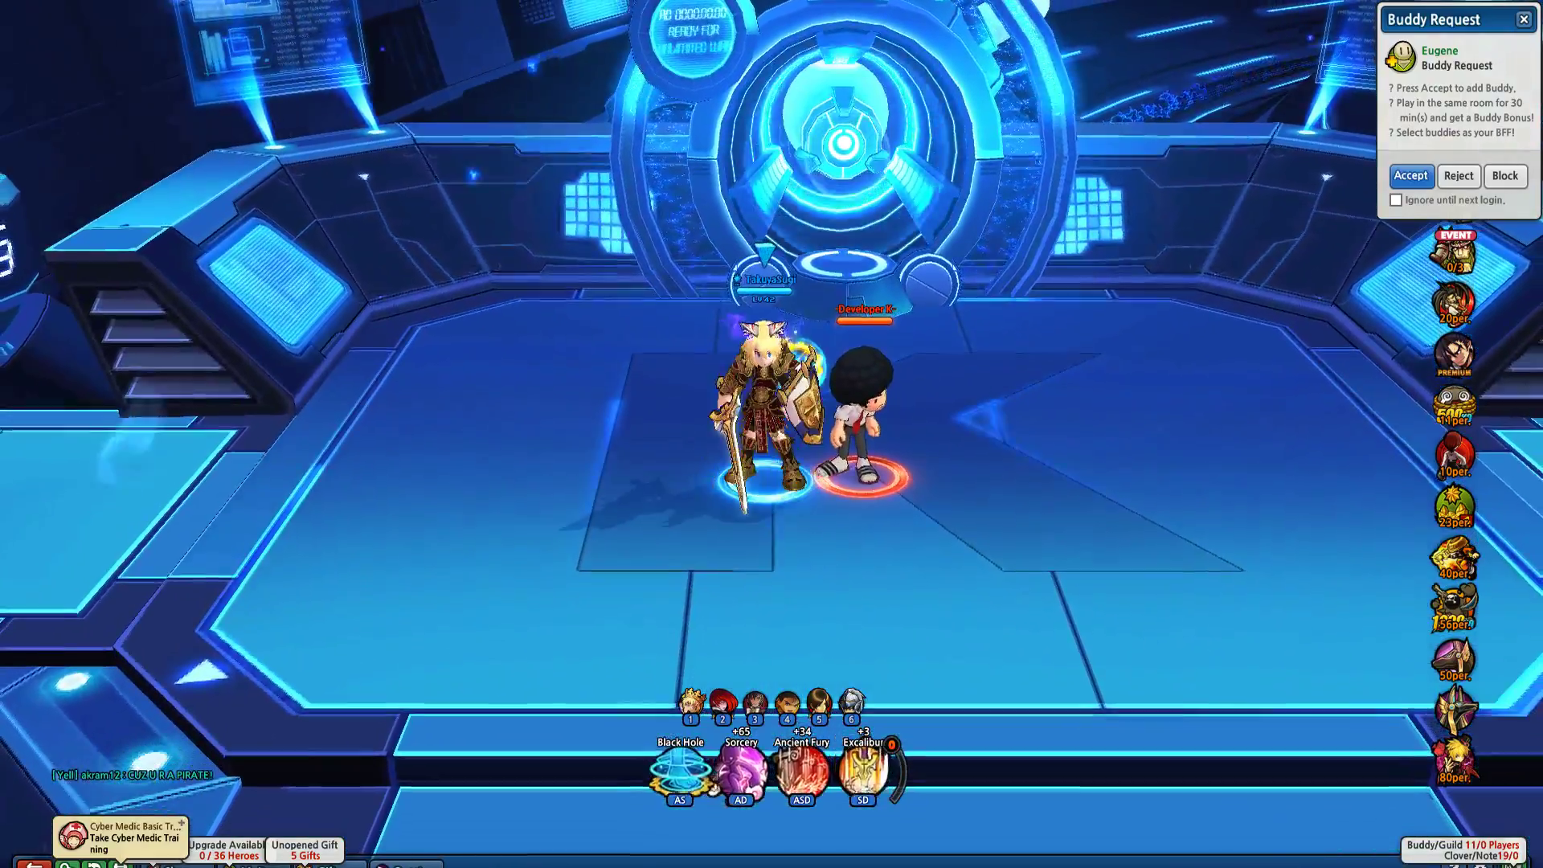